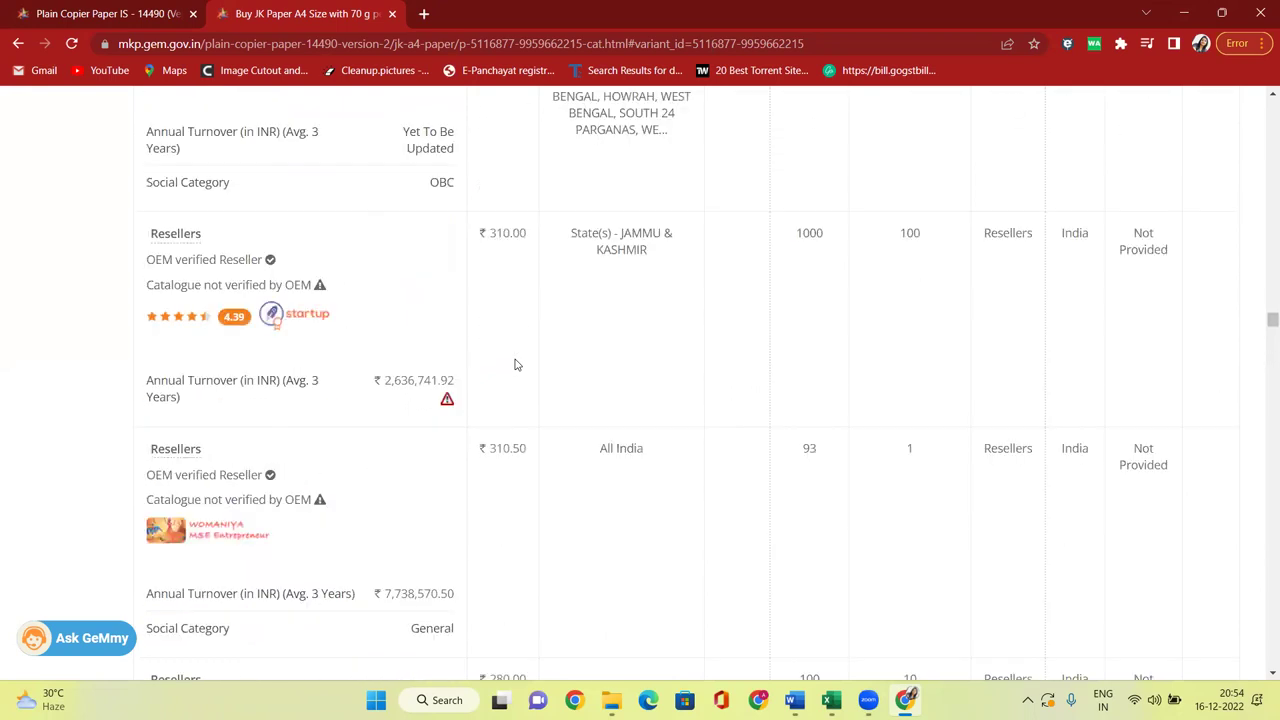
scroll(515, 364, "down", 6)
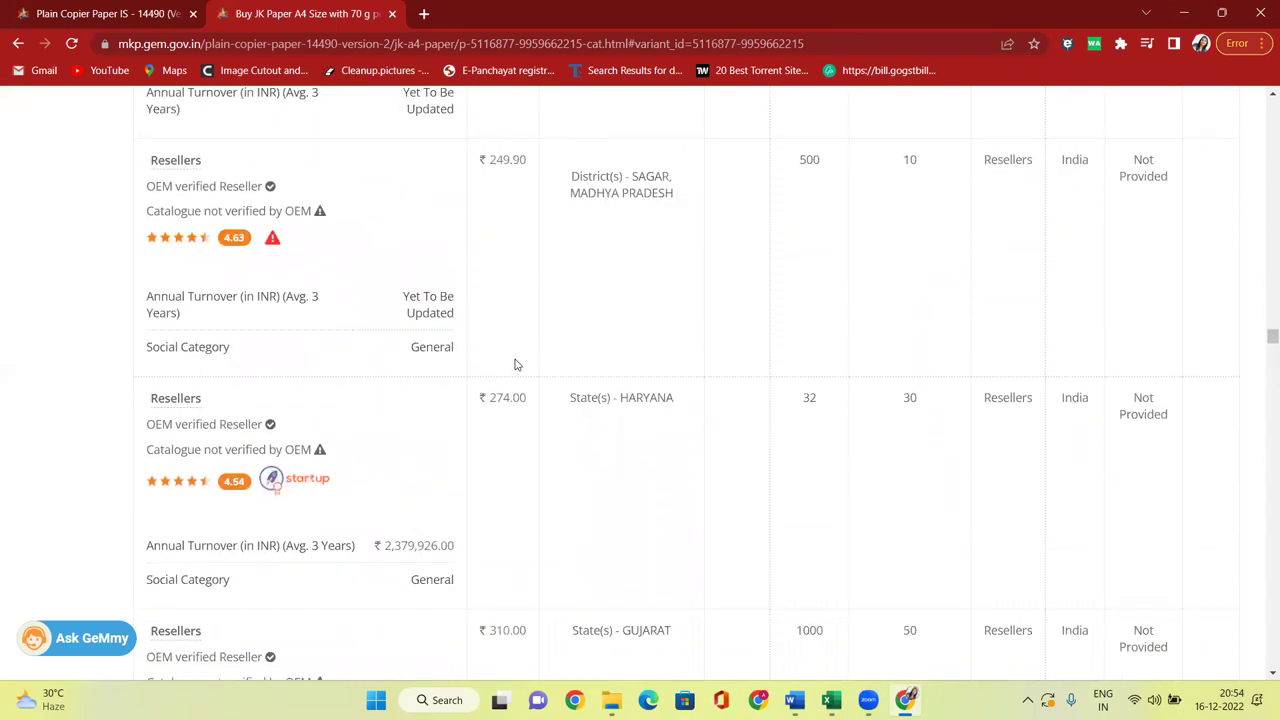
Scroll through the Other Sellers table for JK Paper A4 70 g Easy paper and back to the top.
left_click_drag(1263, 355, 1268, 646)
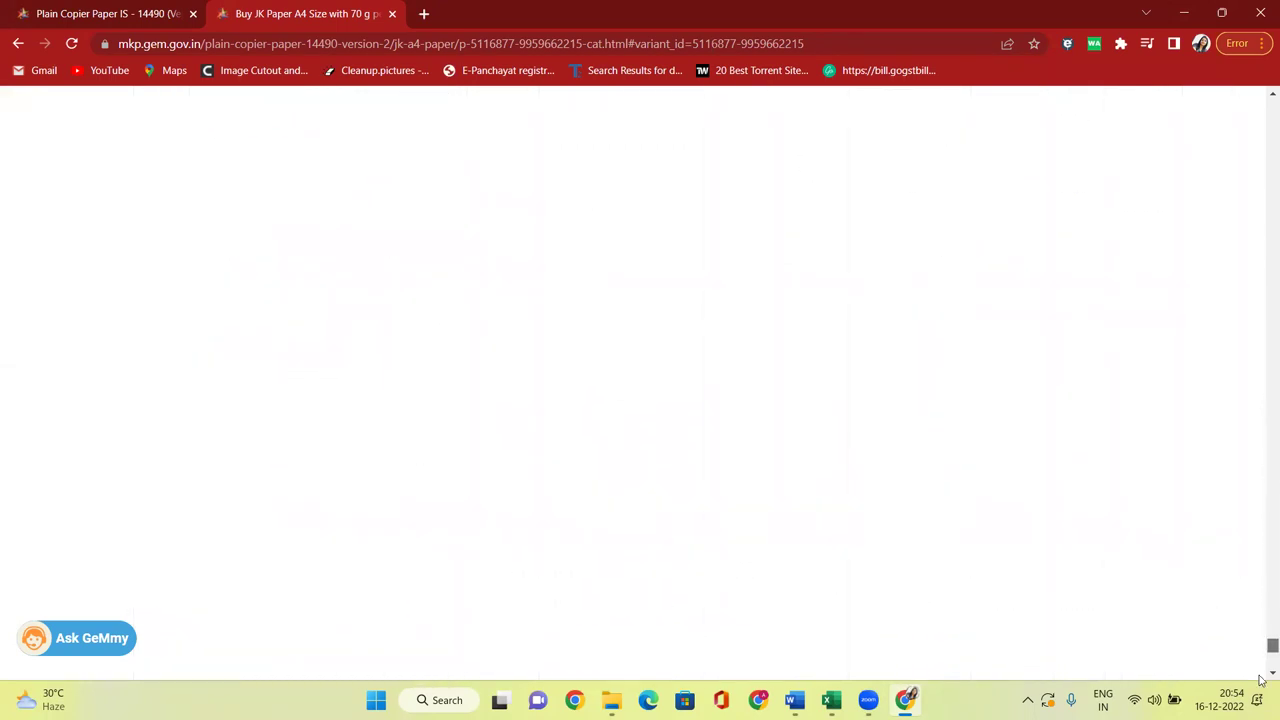
scroll(823, 403, "up", 5)
scroll(534, 370, "up", 6)
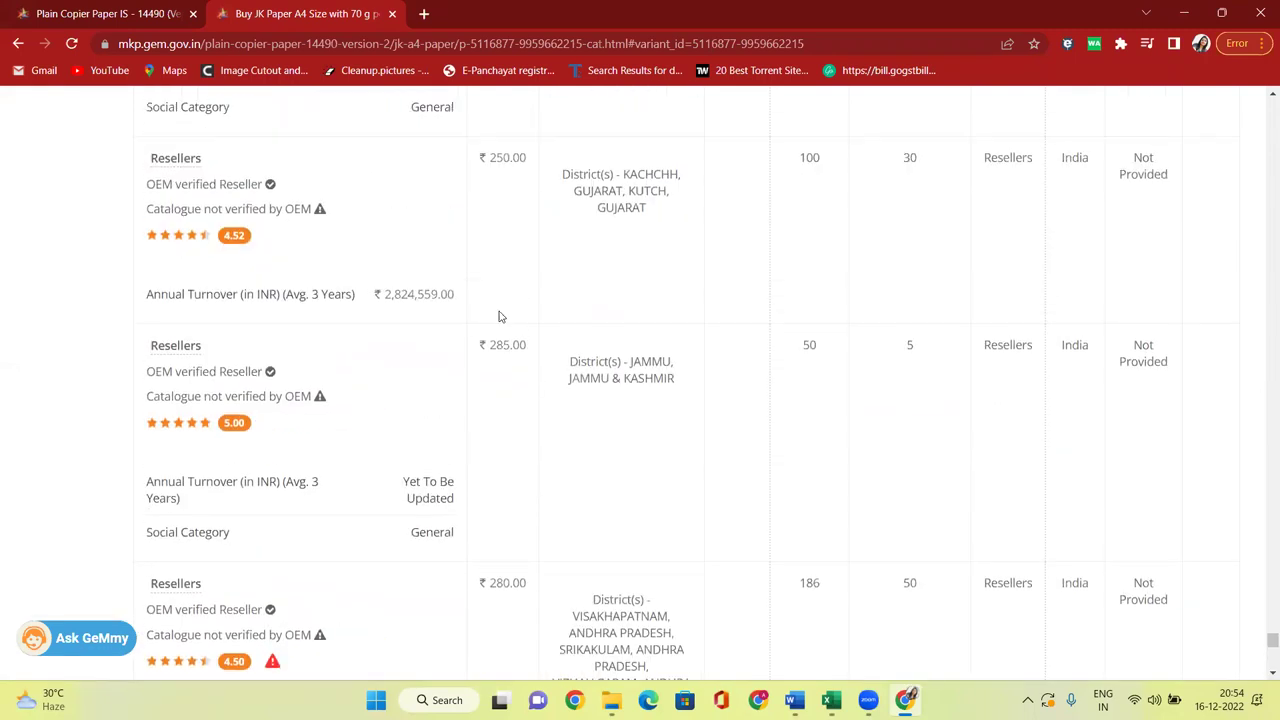
left_click_drag(1262, 628, 1262, 105)
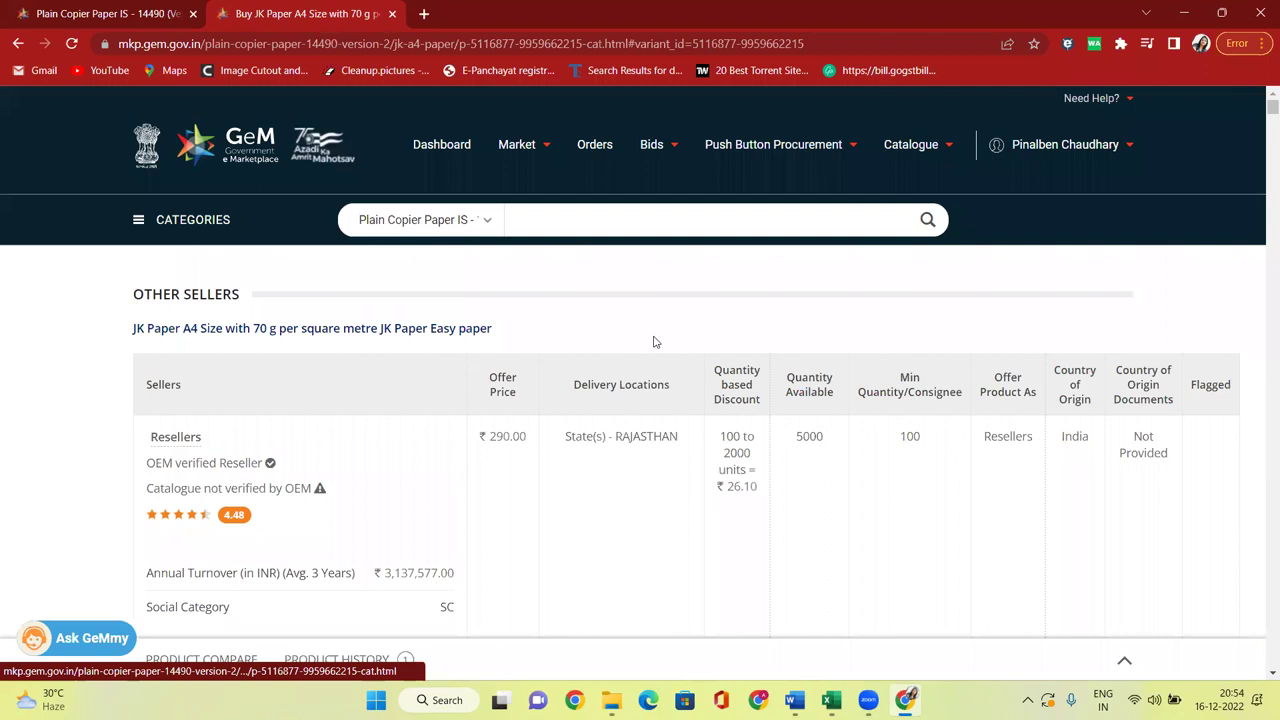
Start selling the JK Paper A4 item as JK A4 Paper, paired with the existing GeM catalogue.
left_click(372, 332)
scroll(758, 359, "down", 4)
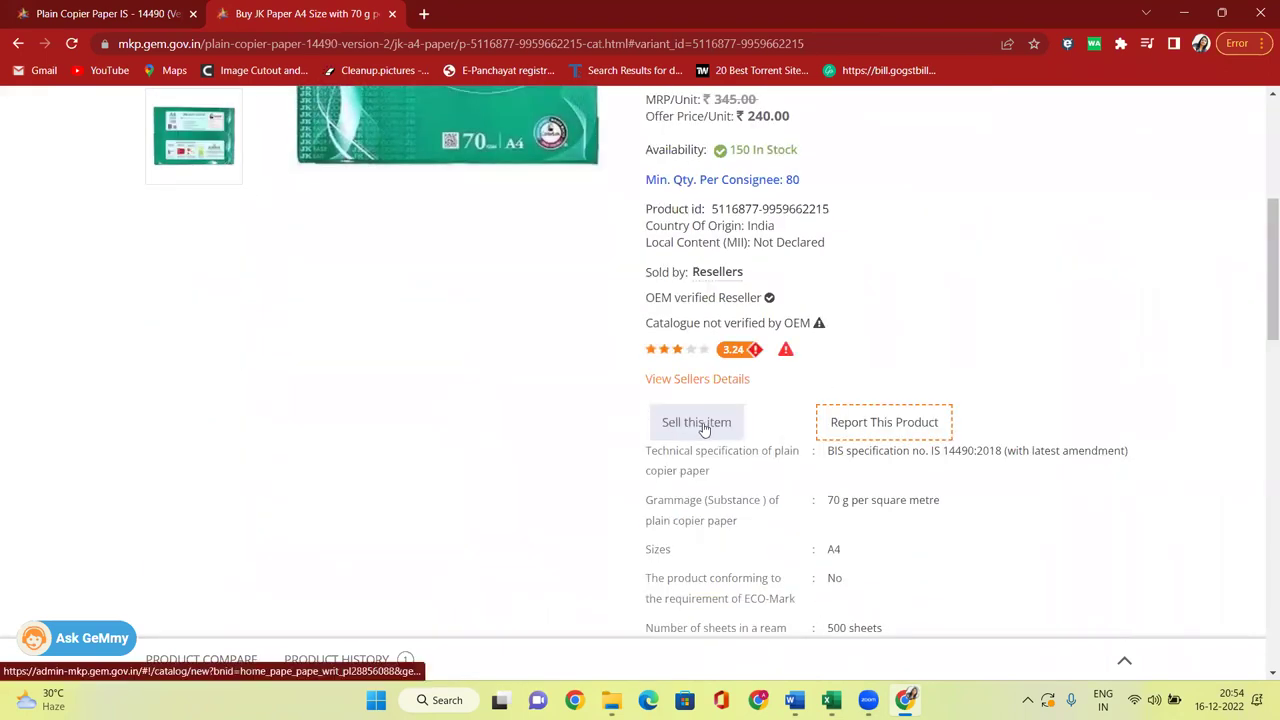
left_click(705, 424)
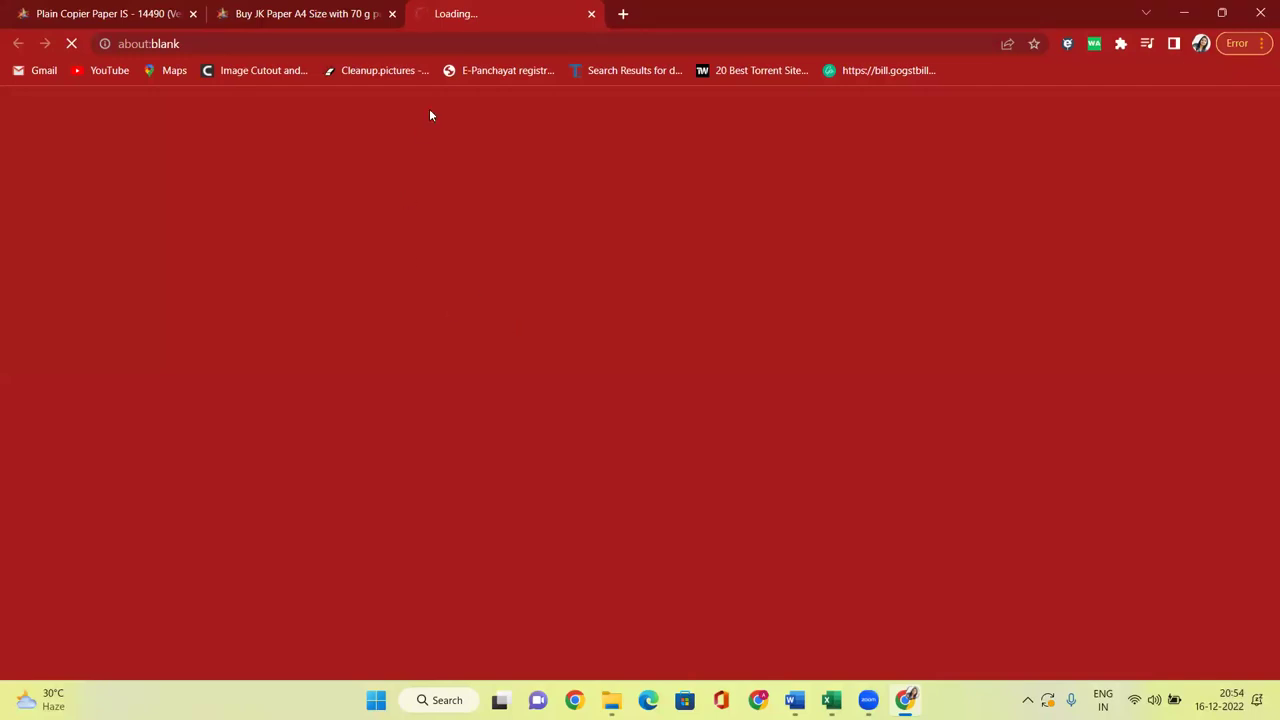
left_click(326, 12)
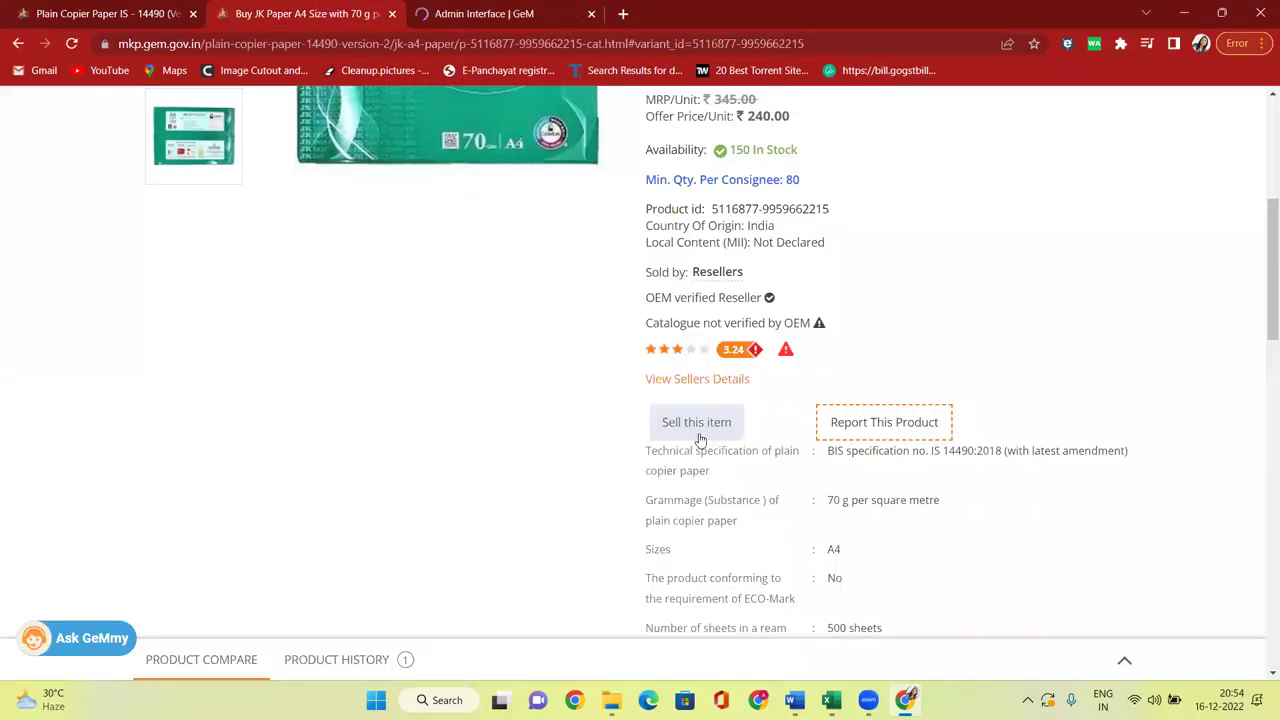
left_click(535, 12)
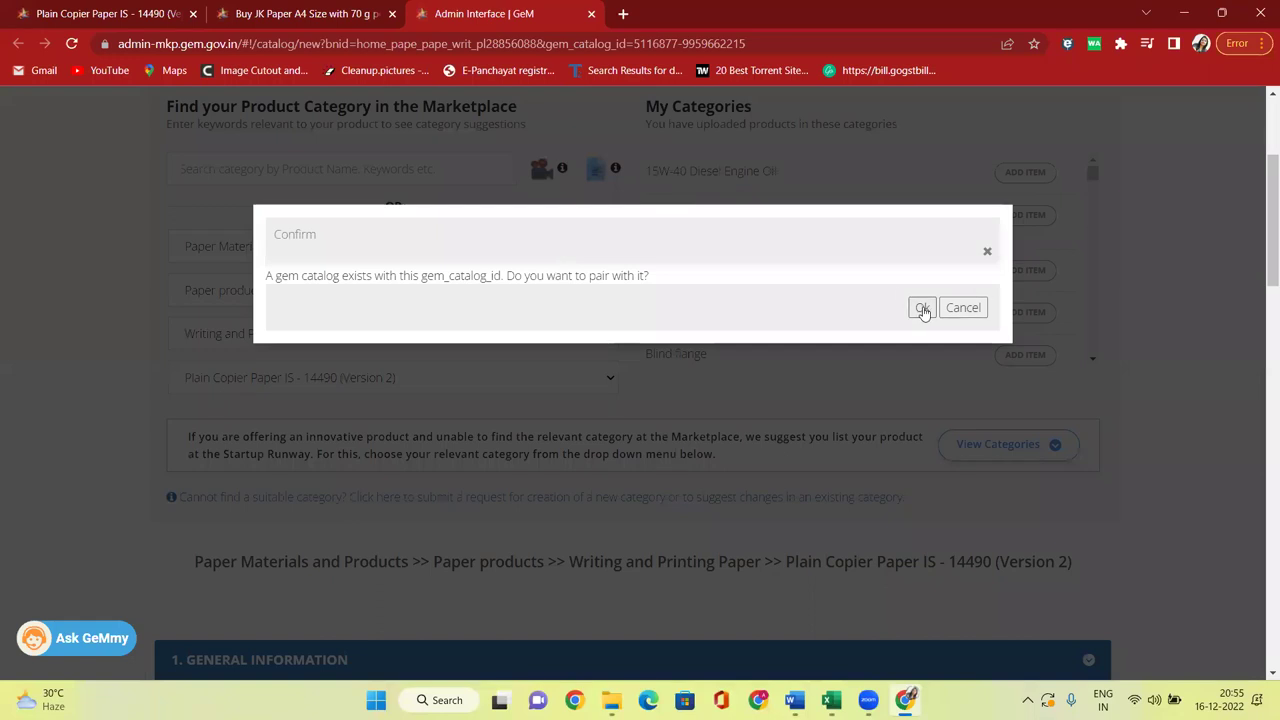
left_click(921, 309)
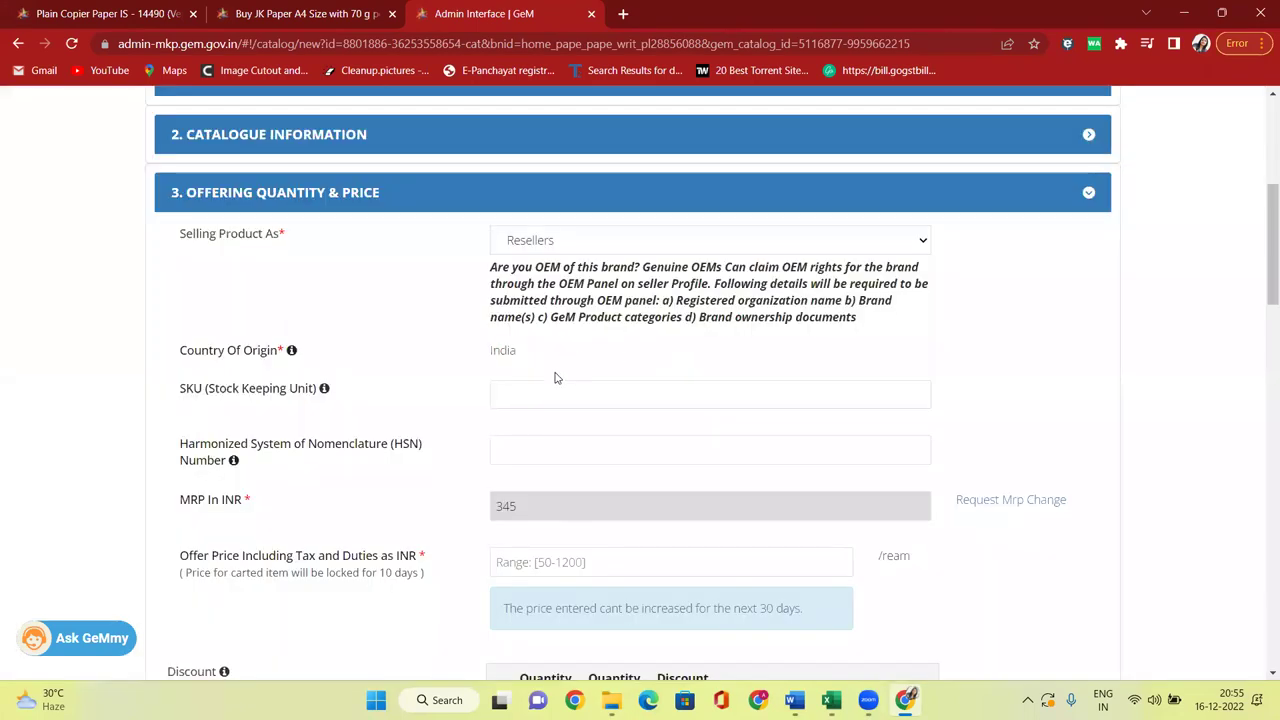
scroll(557, 378, "down", 3)
Set the offer price to 250 and deliver to Maharashtra, Daman Diu and Goa.
left_click(577, 230)
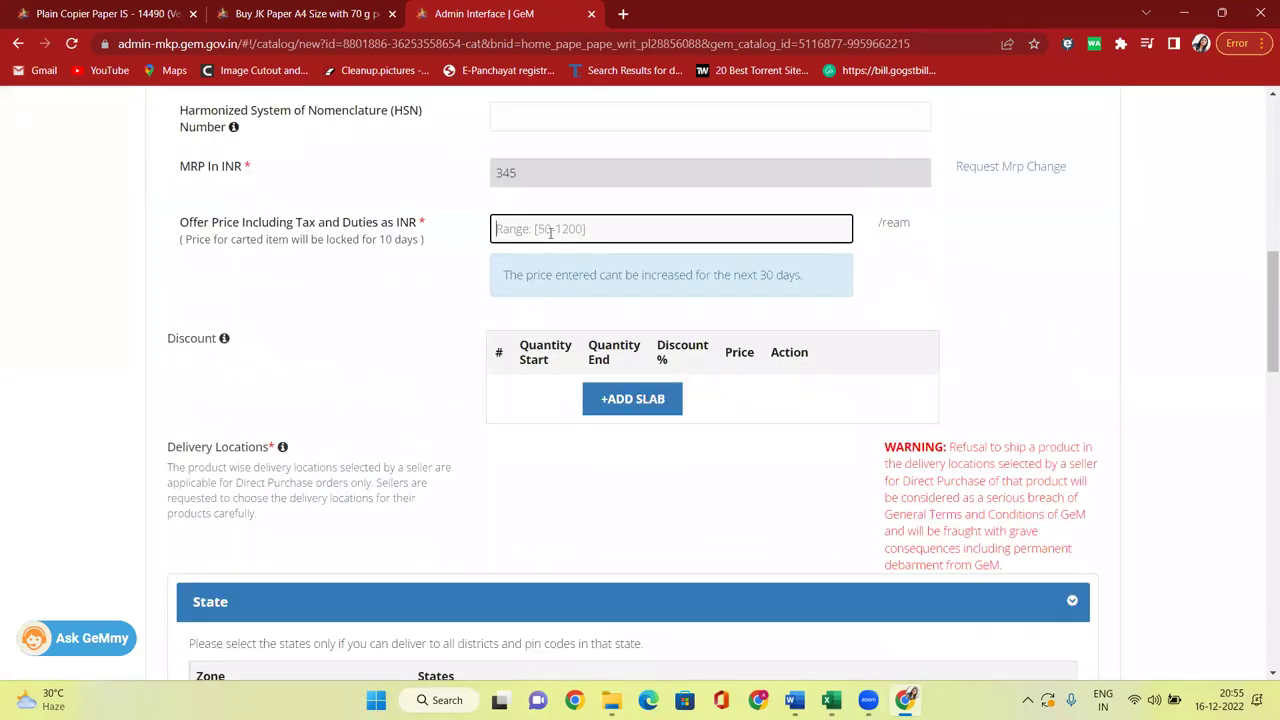
type("250")
left_click(936, 254)
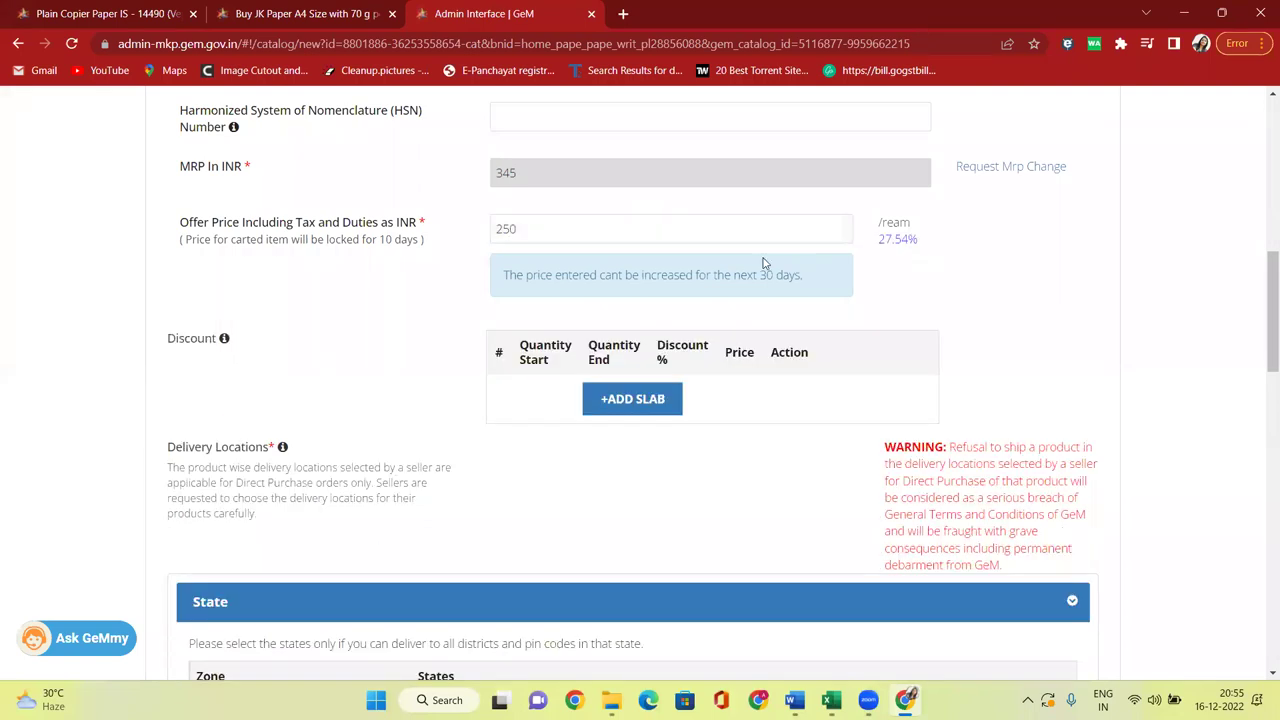
scroll(763, 263, "down", 4)
left_click(763, 430)
scroll(720, 400, "down", 2)
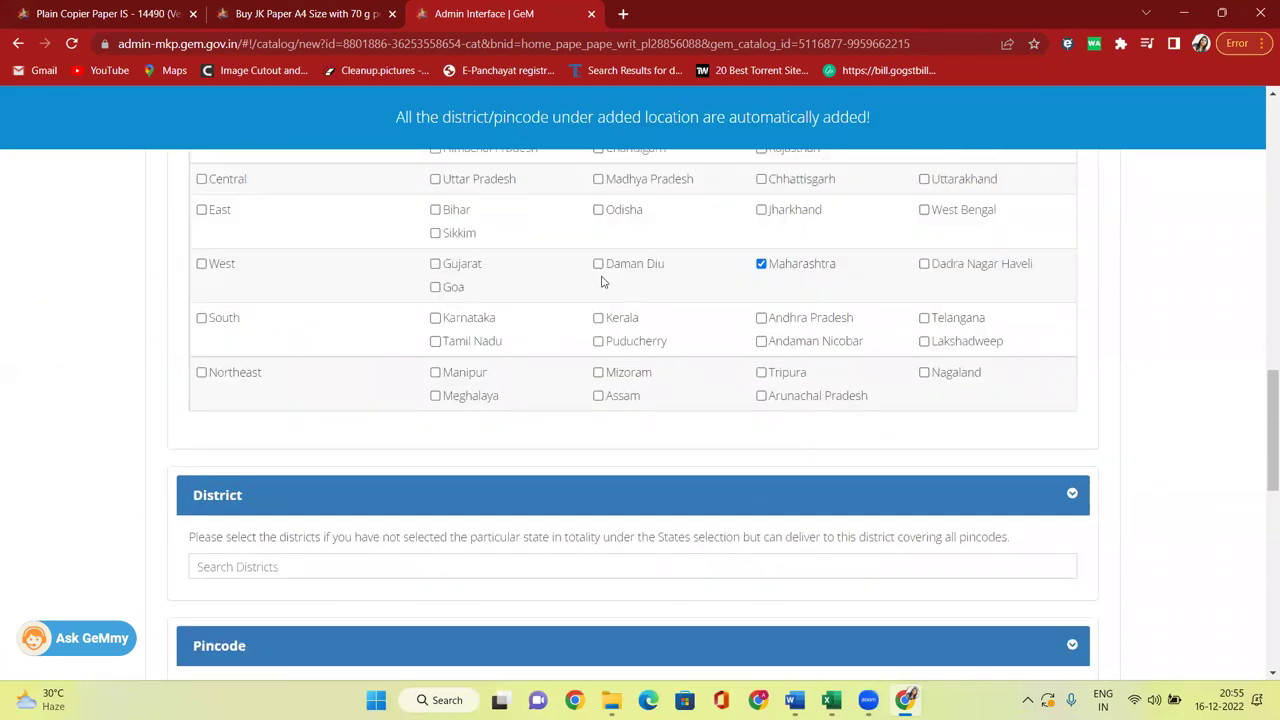
left_click(599, 264)
left_click(436, 288)
scroll(600, 300, "down", 4)
Enter stock 120, minimum quantity per consignee 100, lead time 10, and save.
left_click(554, 389)
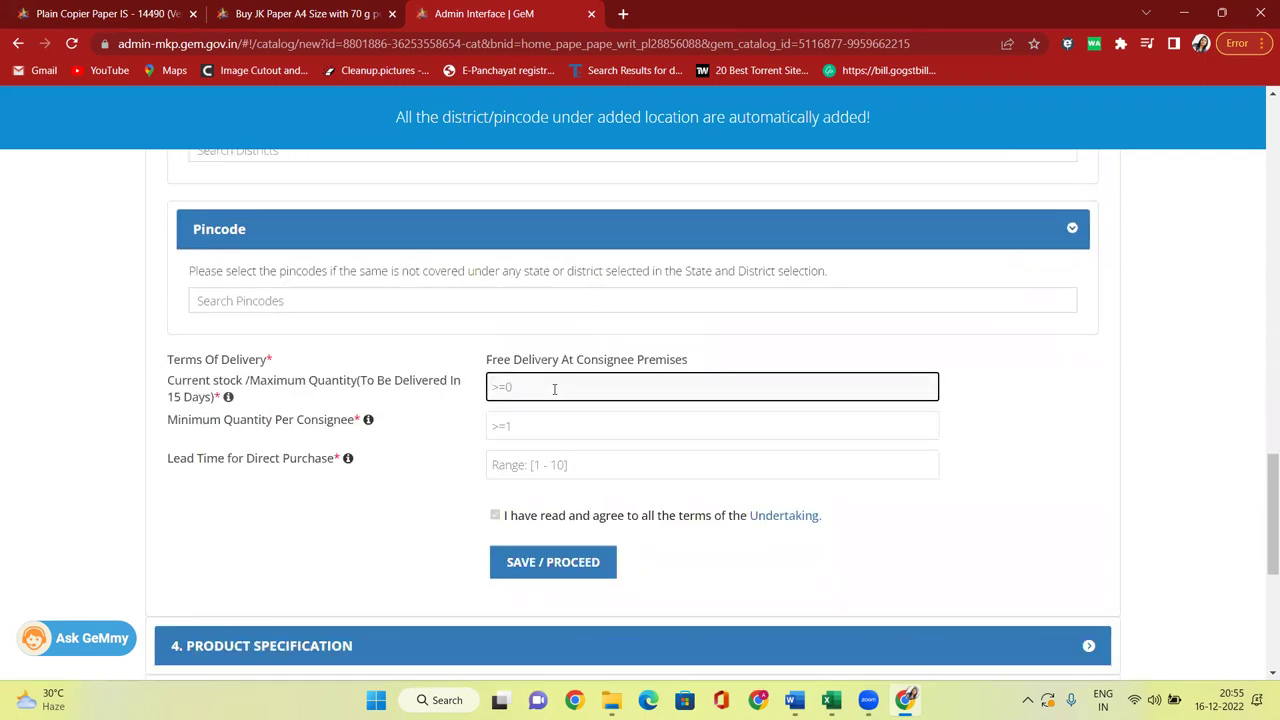
type("2")
key("BackSpace")
type("120")
left_click(546, 432)
type("100")
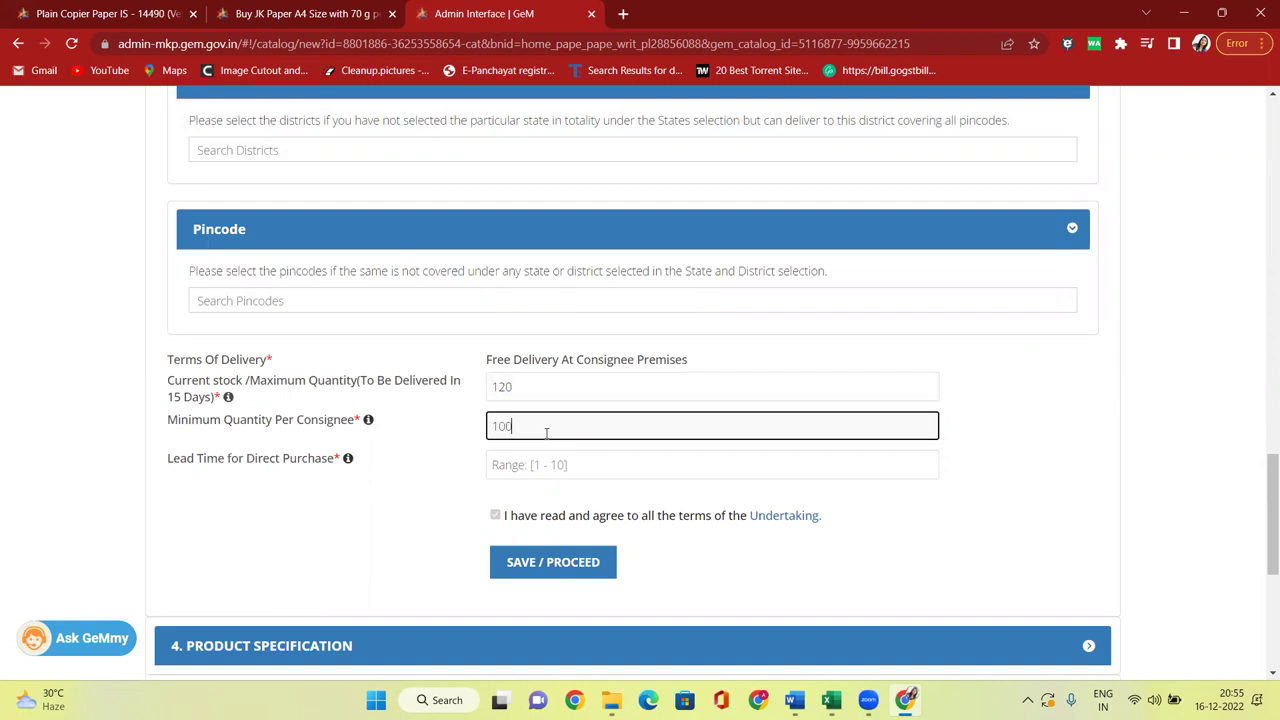
left_click(554, 458)
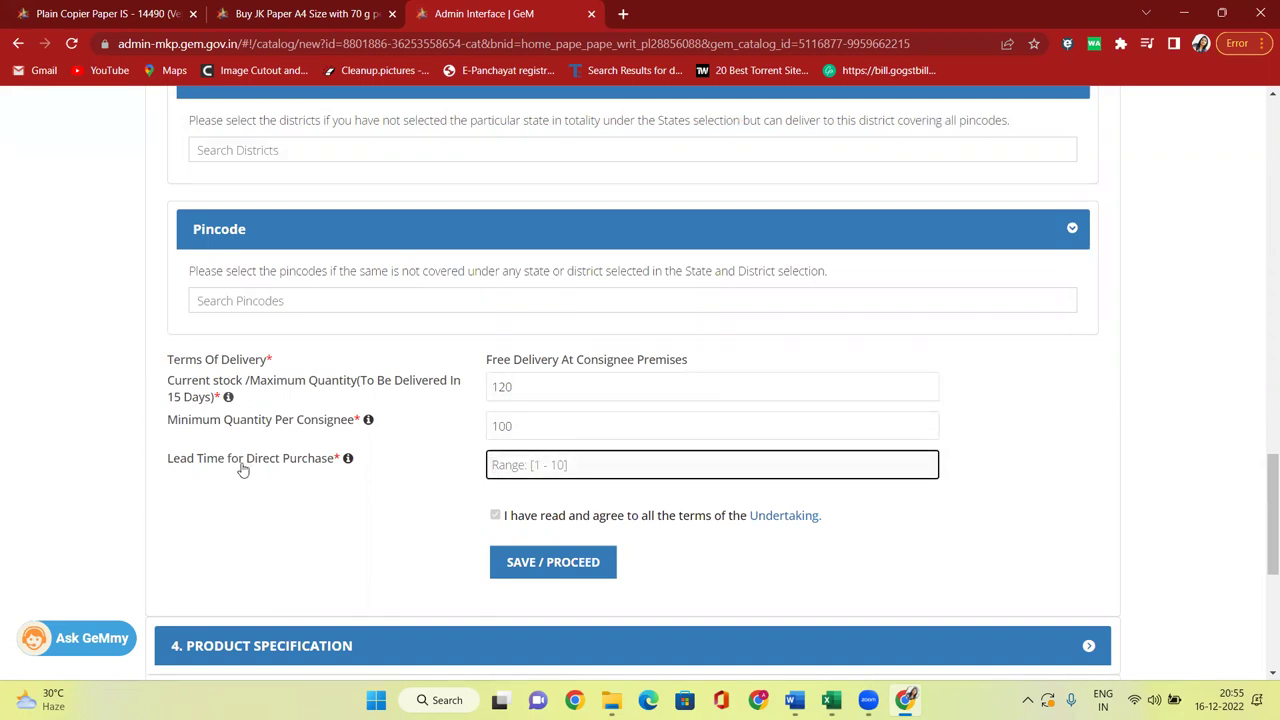
type("10")
left_click(549, 564)
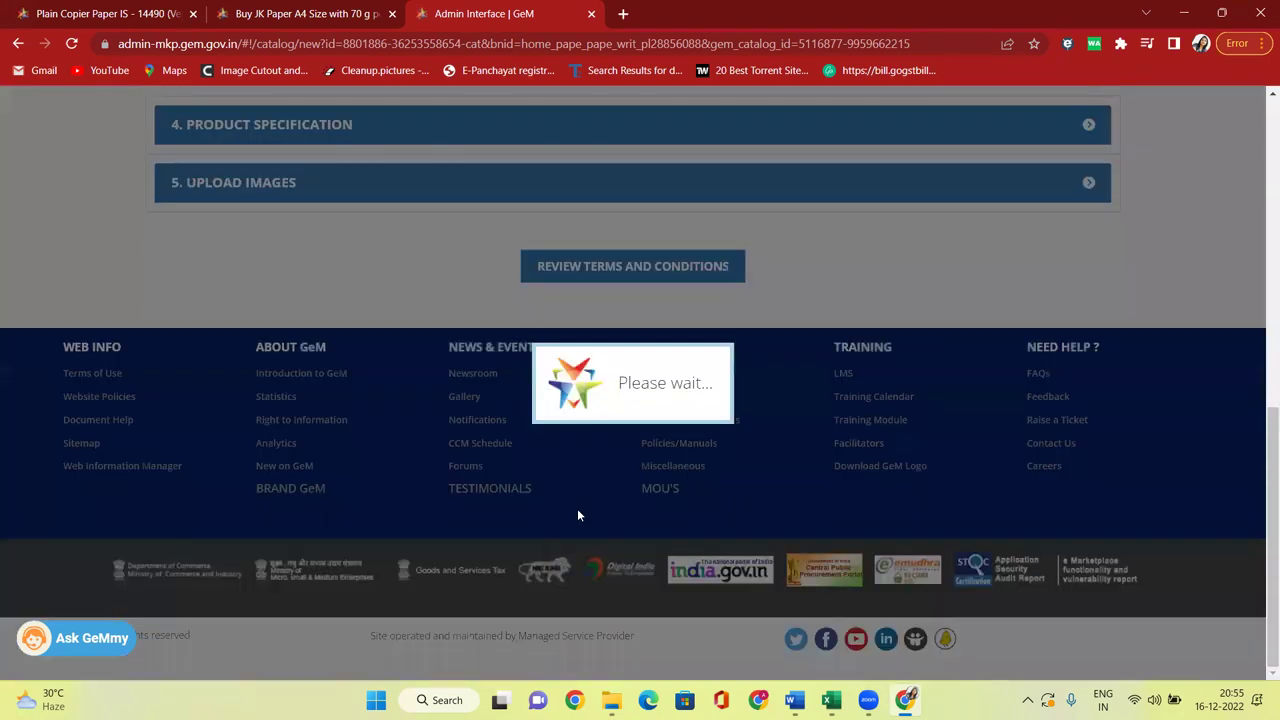
Review and accept the GeM terms, enter the captcha, publish JK A4 Paper, and open the dashboard.
scroll(690, 300, "down", 3)
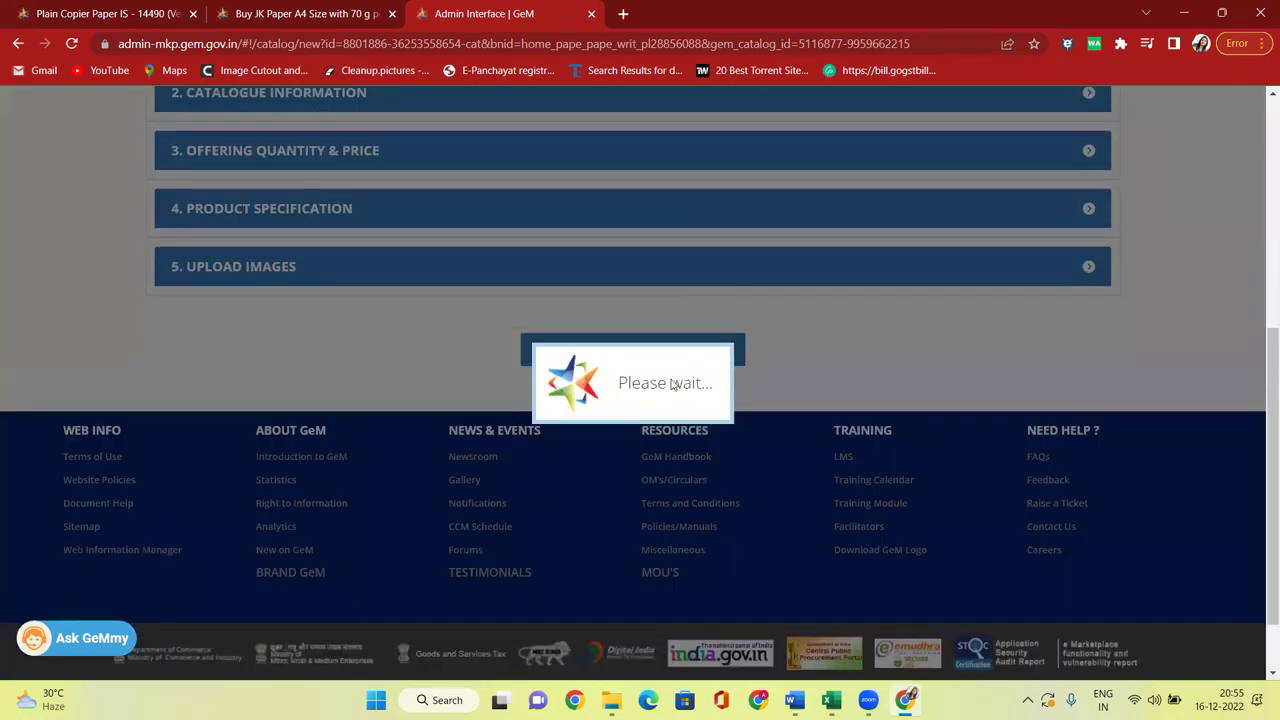
left_click(628, 354)
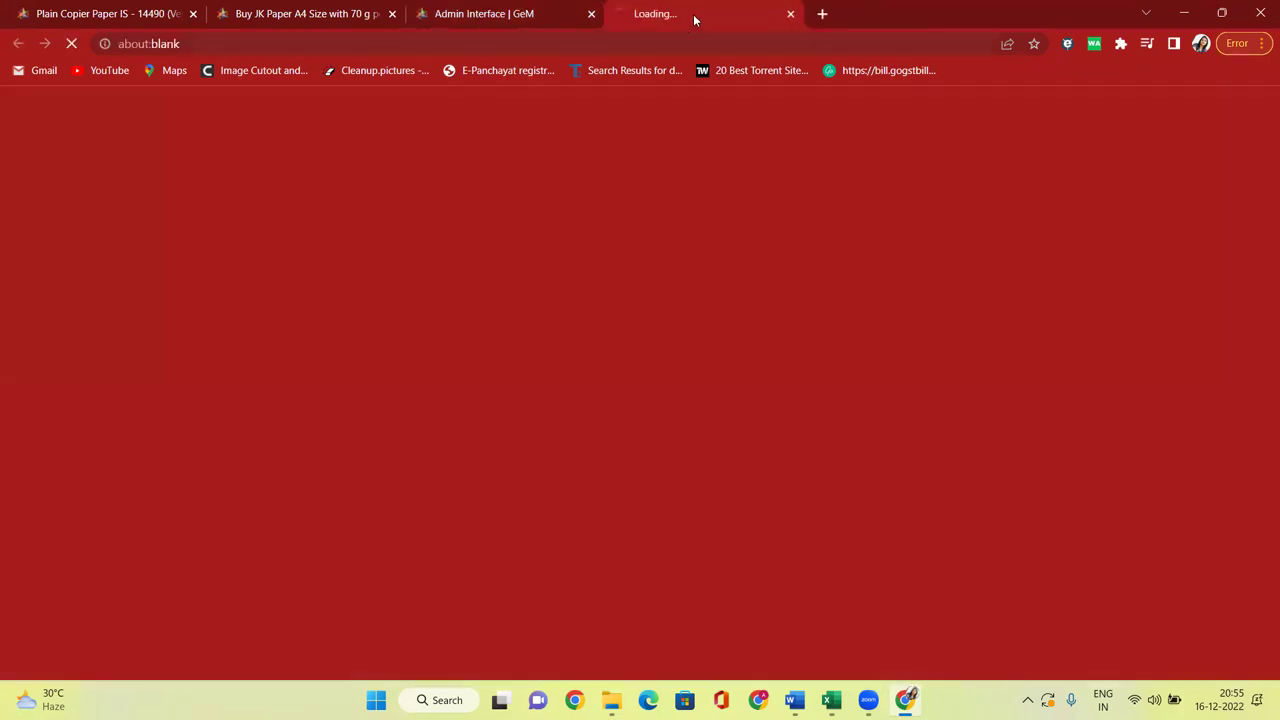
left_click(788, 16)
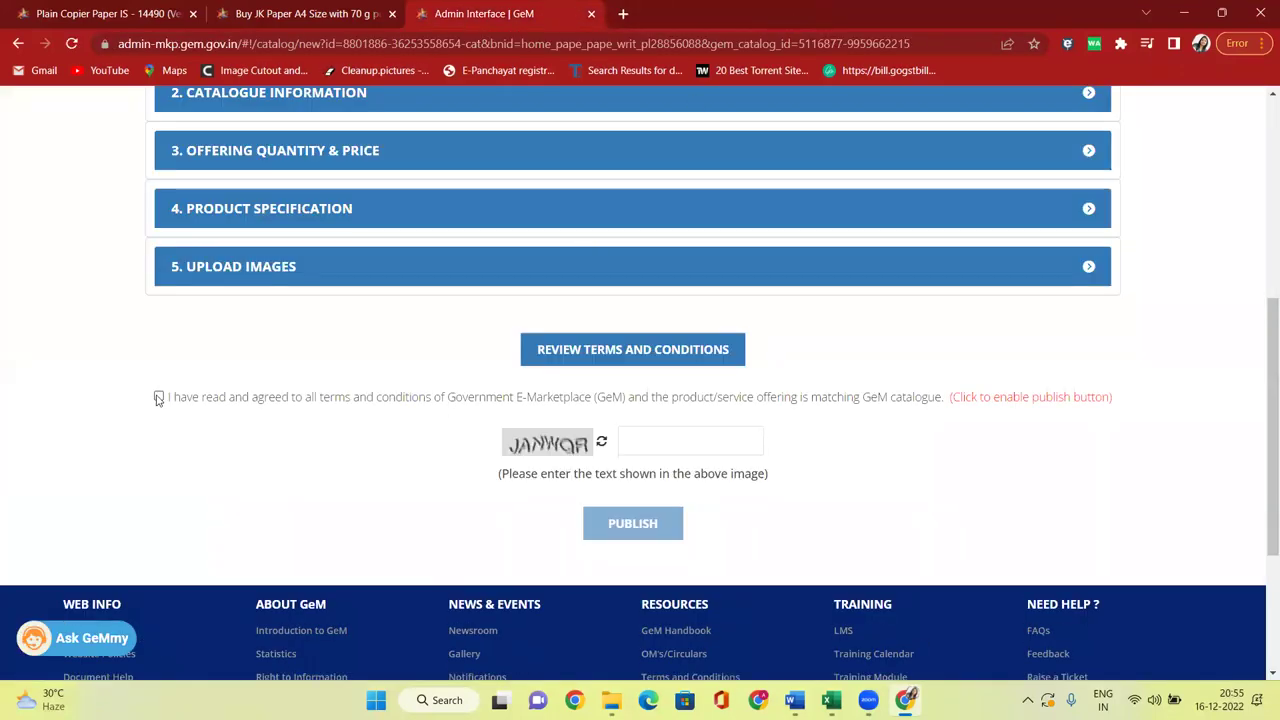
left_click(158, 396)
left_click(697, 438)
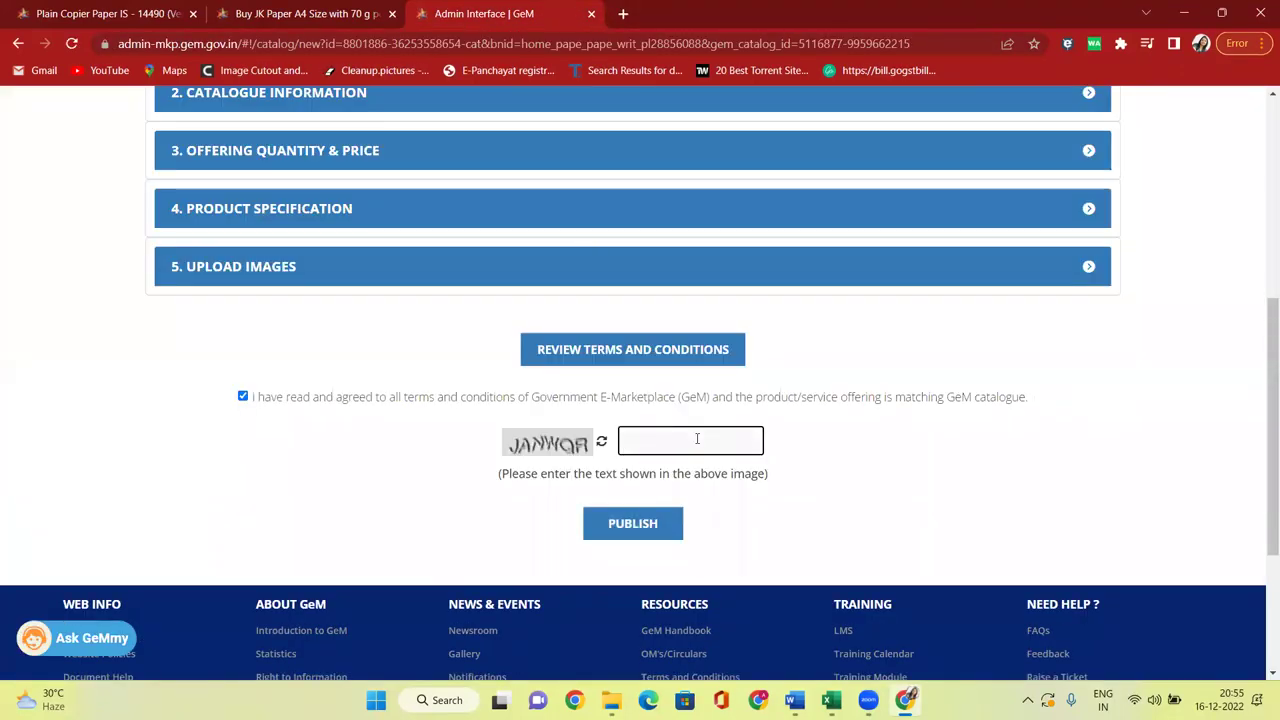
type("JAN")
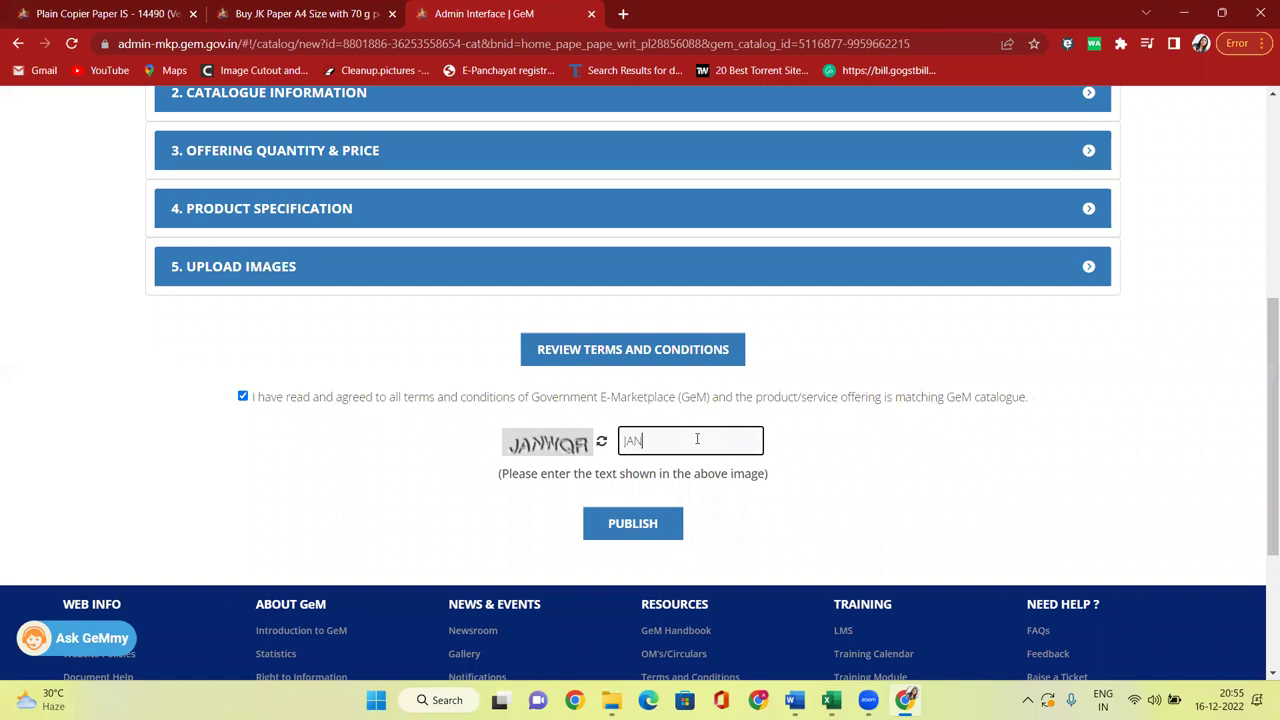
type("WQR")
left_click(631, 530)
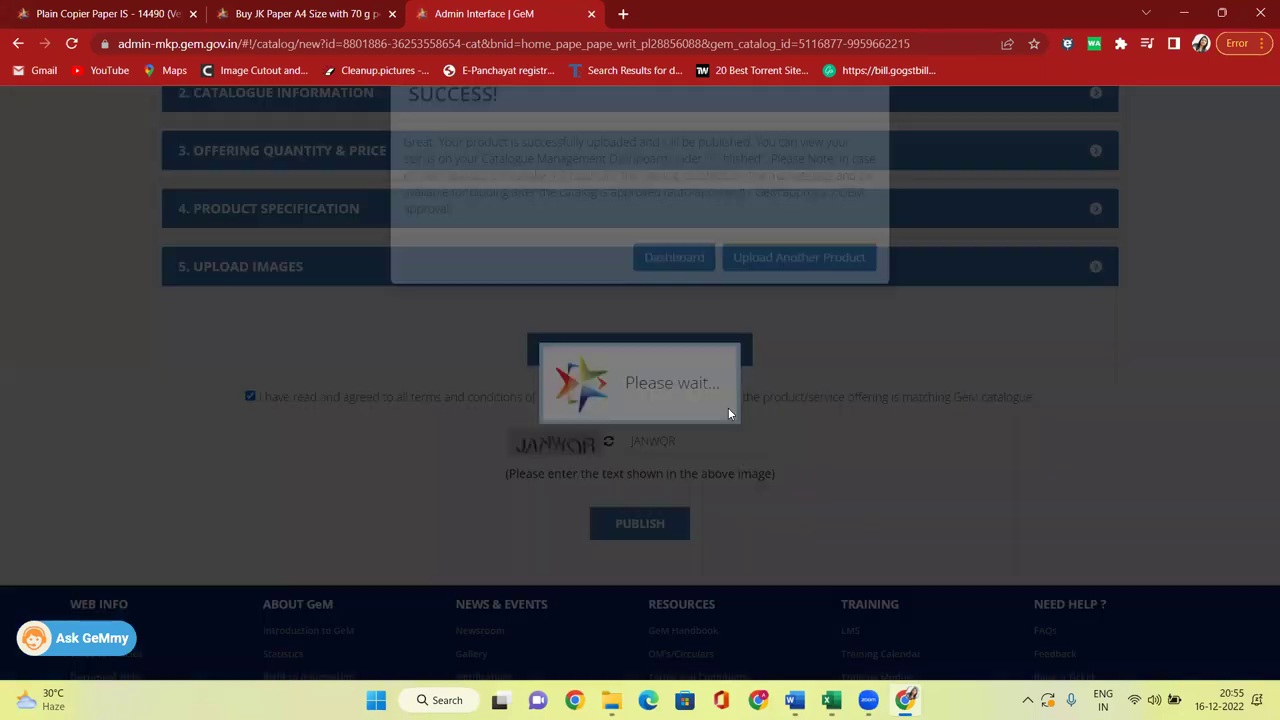
left_click_drag(410, 187, 754, 187)
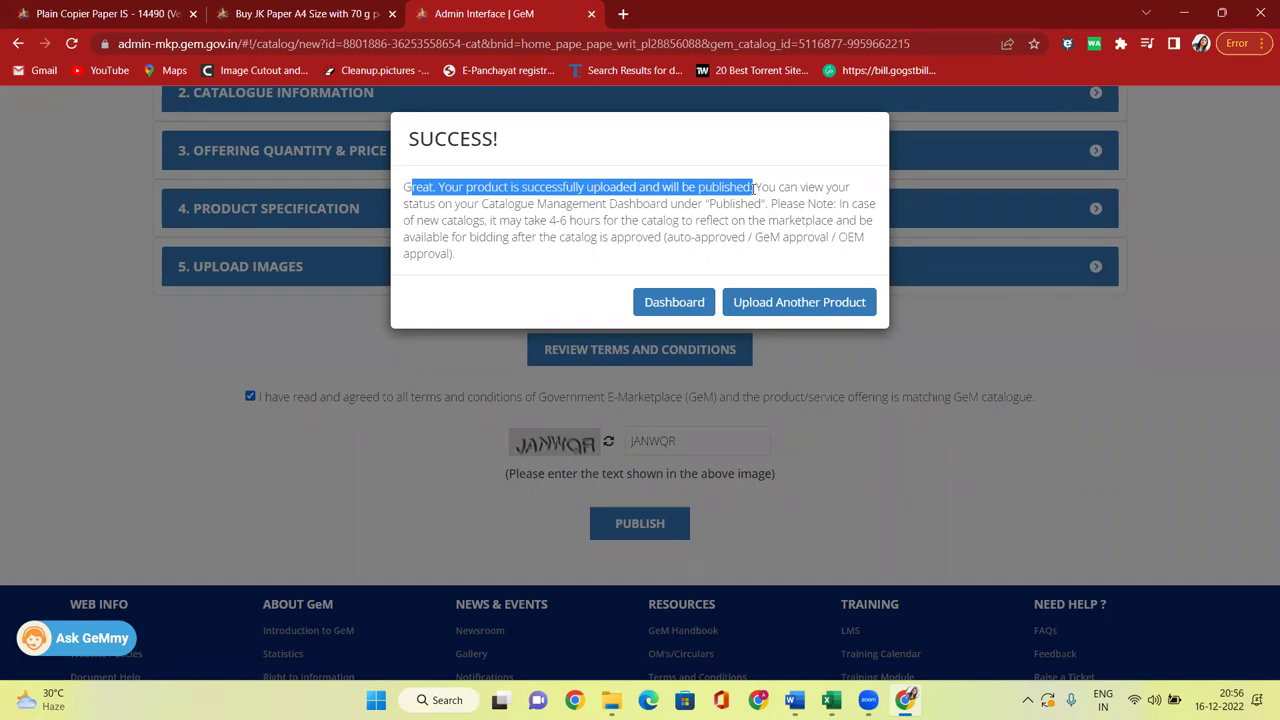
left_click(686, 298)
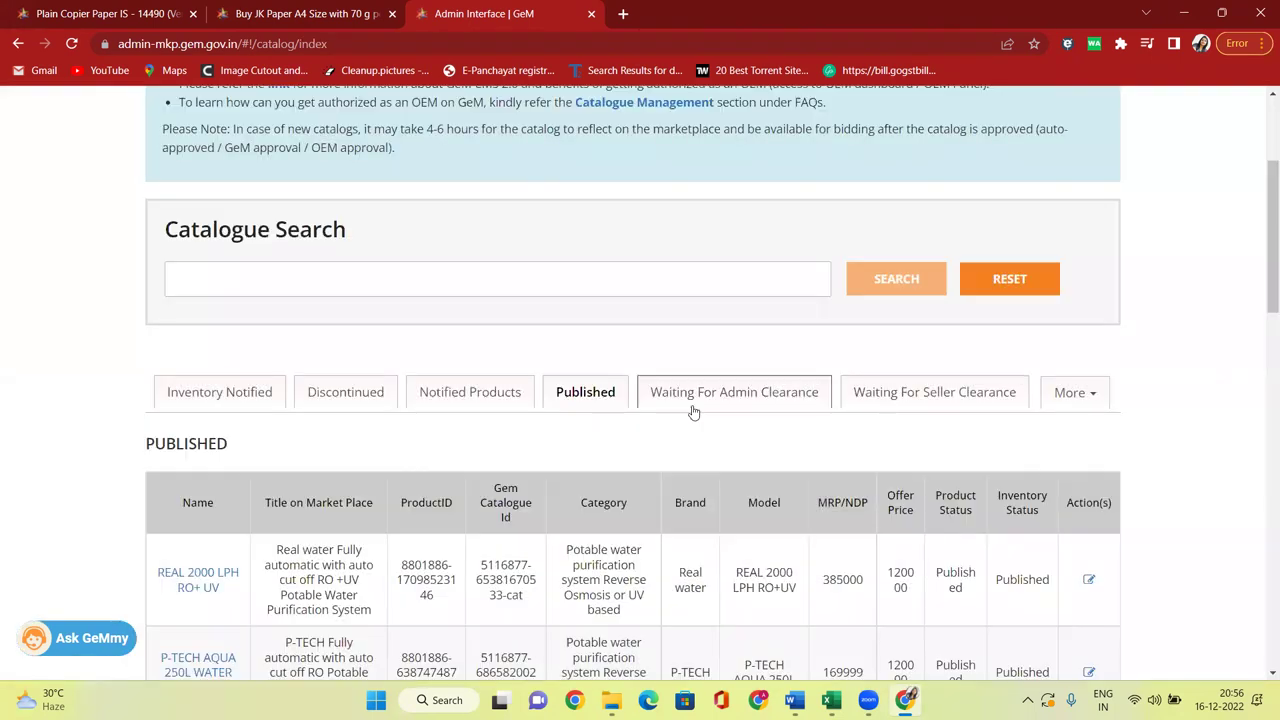
Check JK A4 Paper shows Awaiting OEM Approval under Waiting For Admin Clearance, then return to the product page.
scroll(718, 271, "down", 2)
left_click(730, 228)
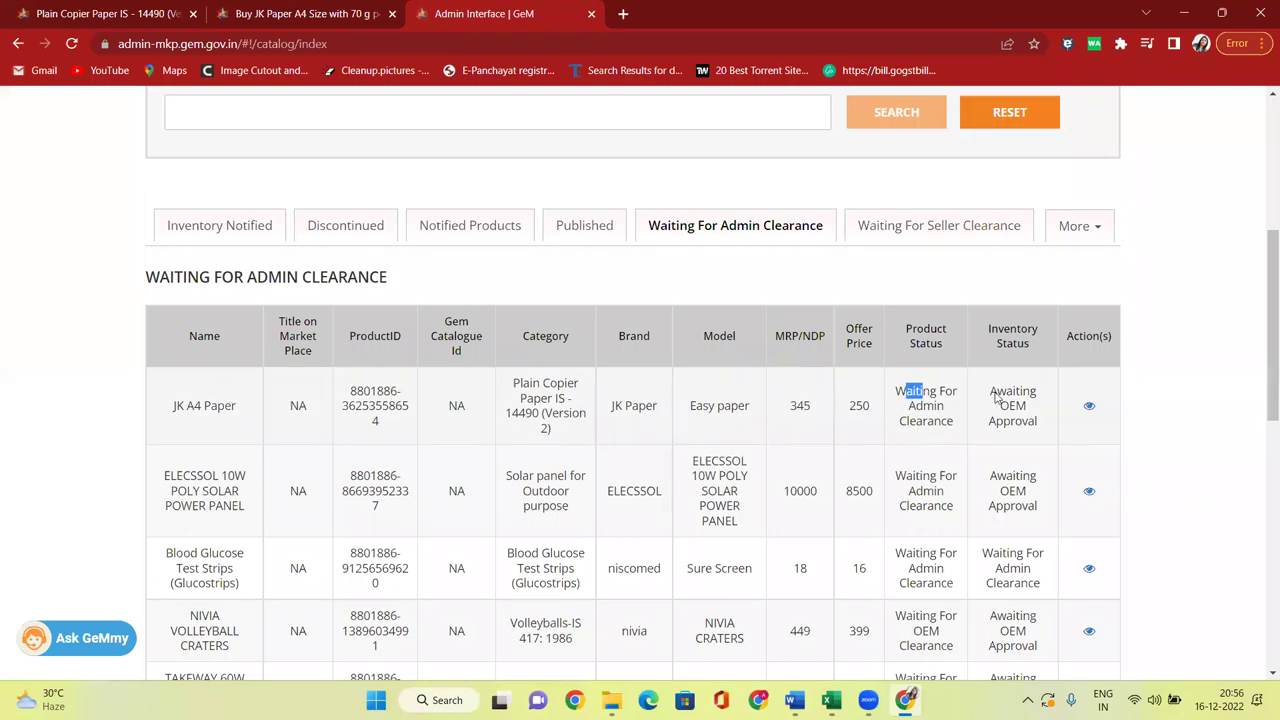
left_click_drag(997, 391, 1040, 425)
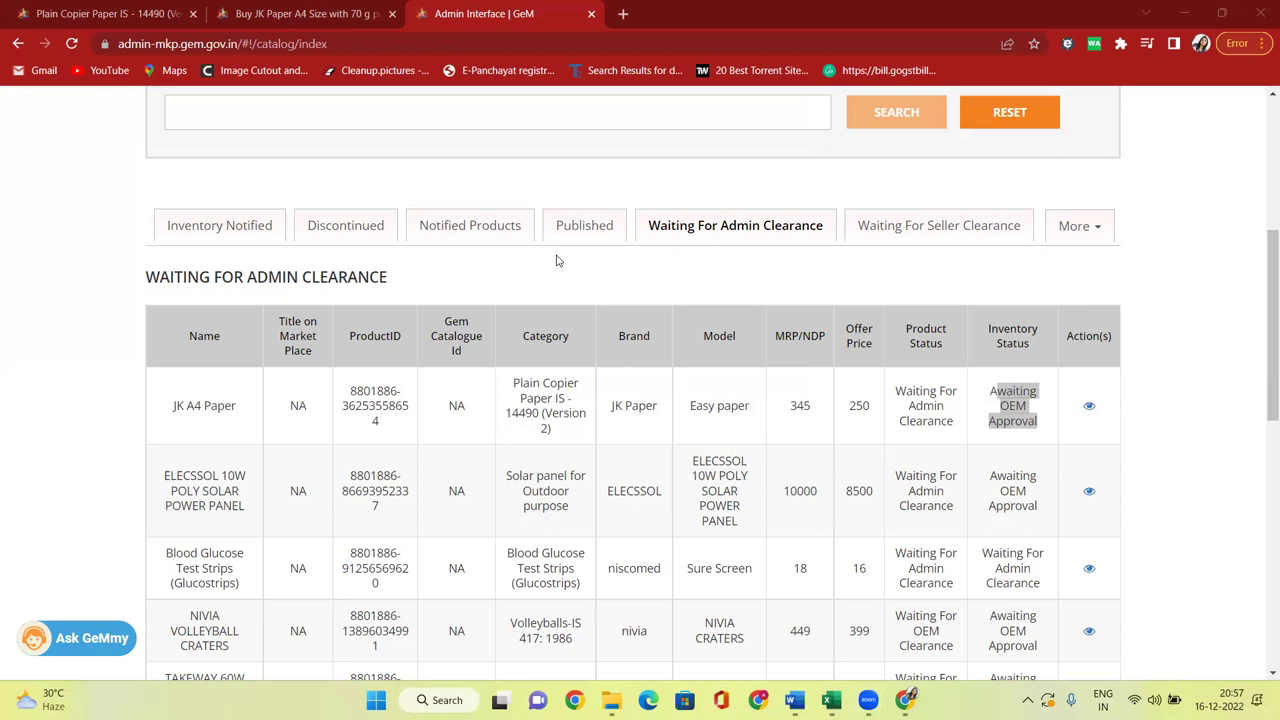
left_click(300, 14)
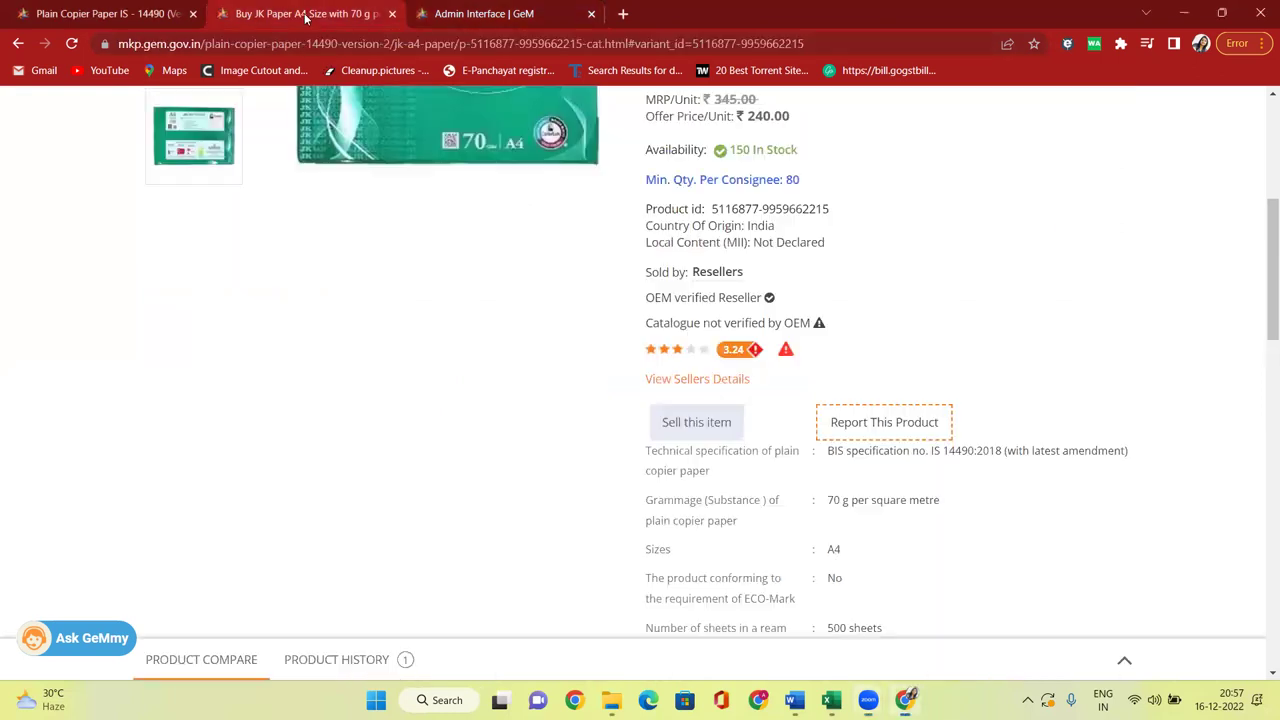
scroll(800, 280, "up", 3)
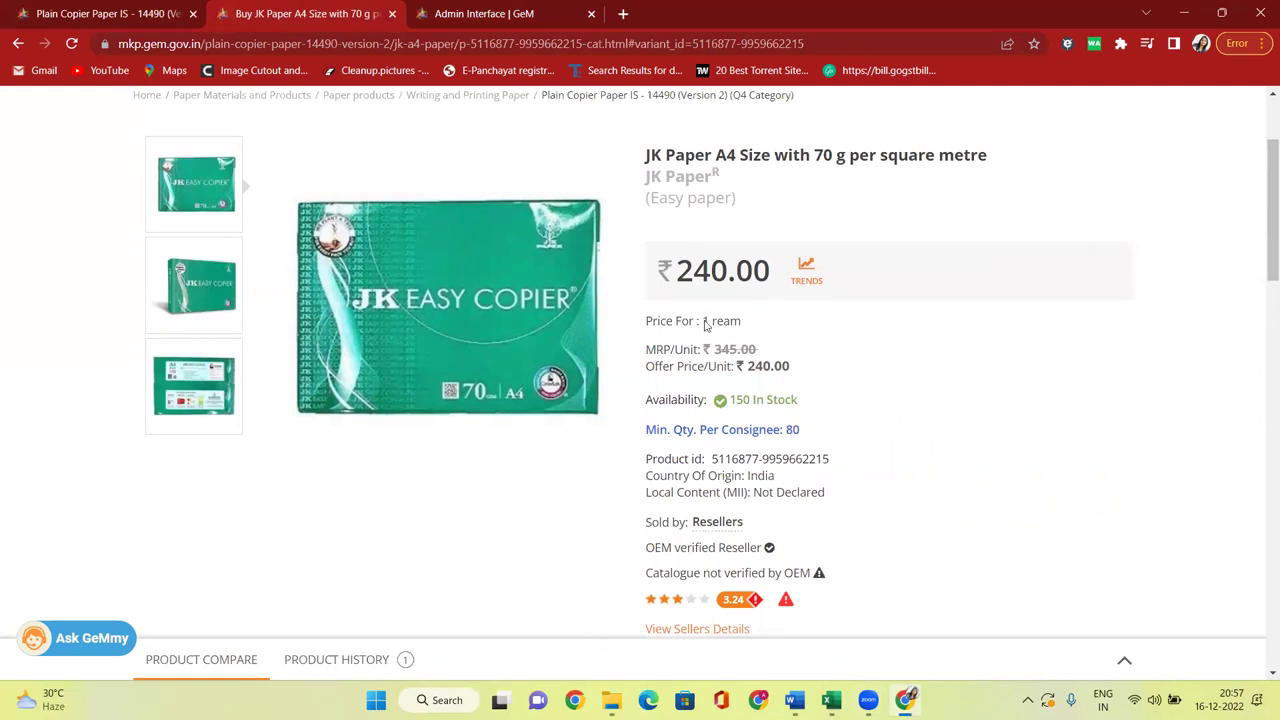
left_click_drag(712, 350, 764, 355)
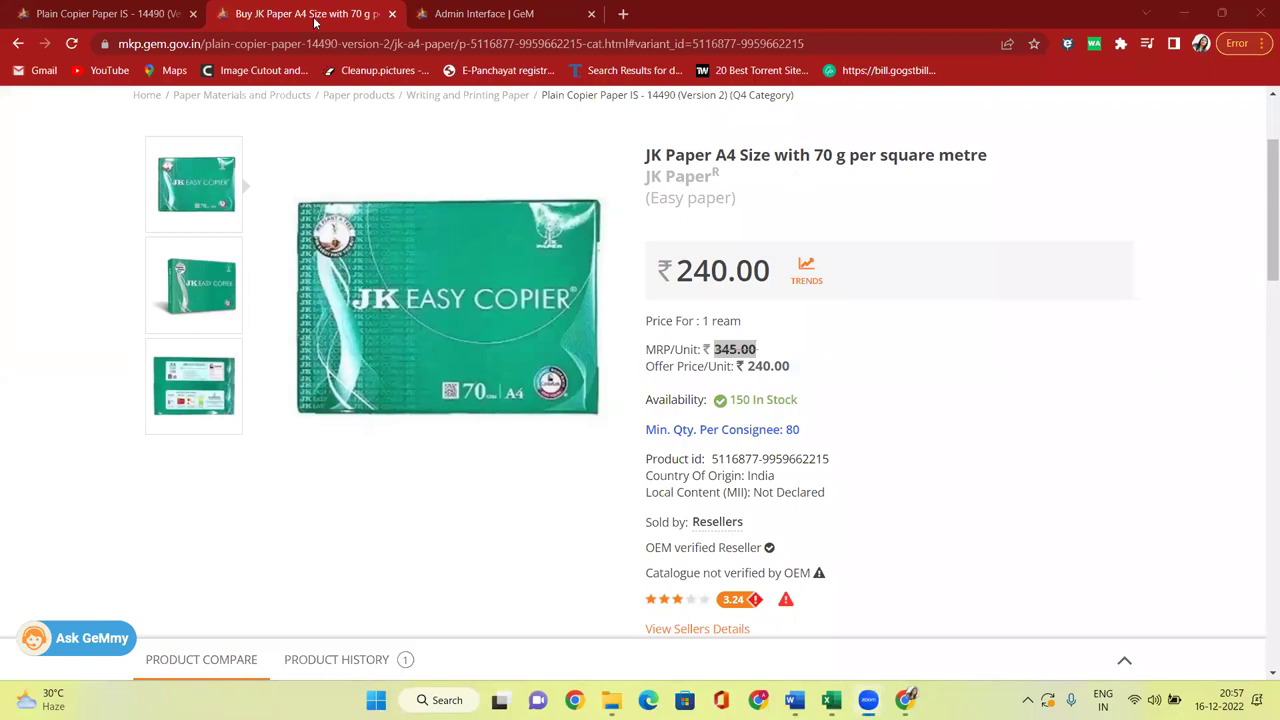
left_click(353, 35)
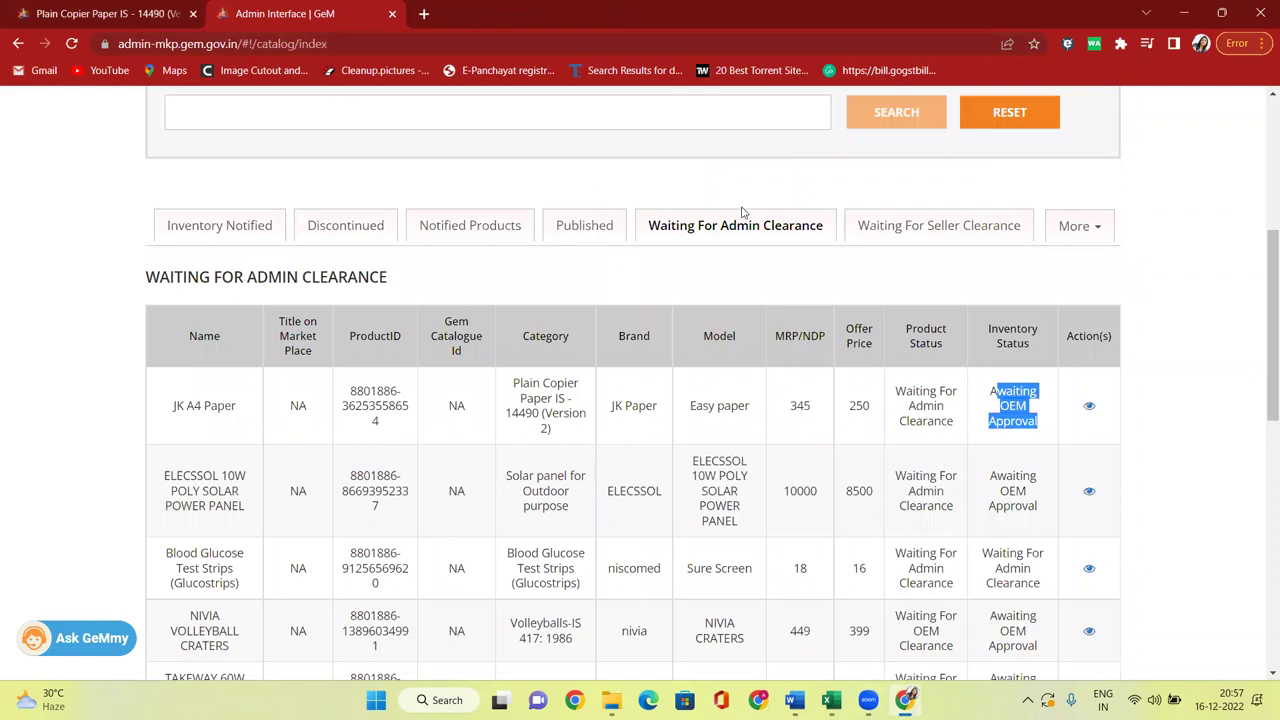
Go to the seller dashboard, close the Plain Copier Paper tab, and open the Market home page.
scroll(518, 311, "up", 1)
scroll(518, 311, "up", 2)
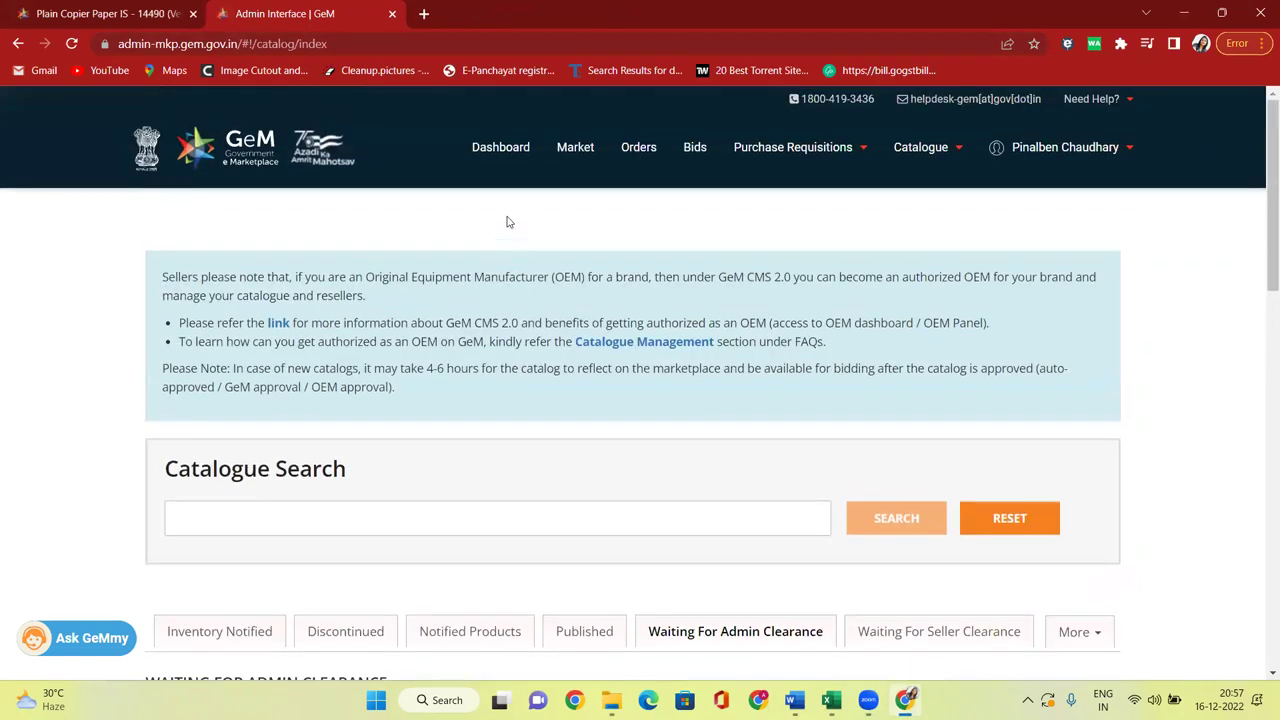
left_click(500, 147)
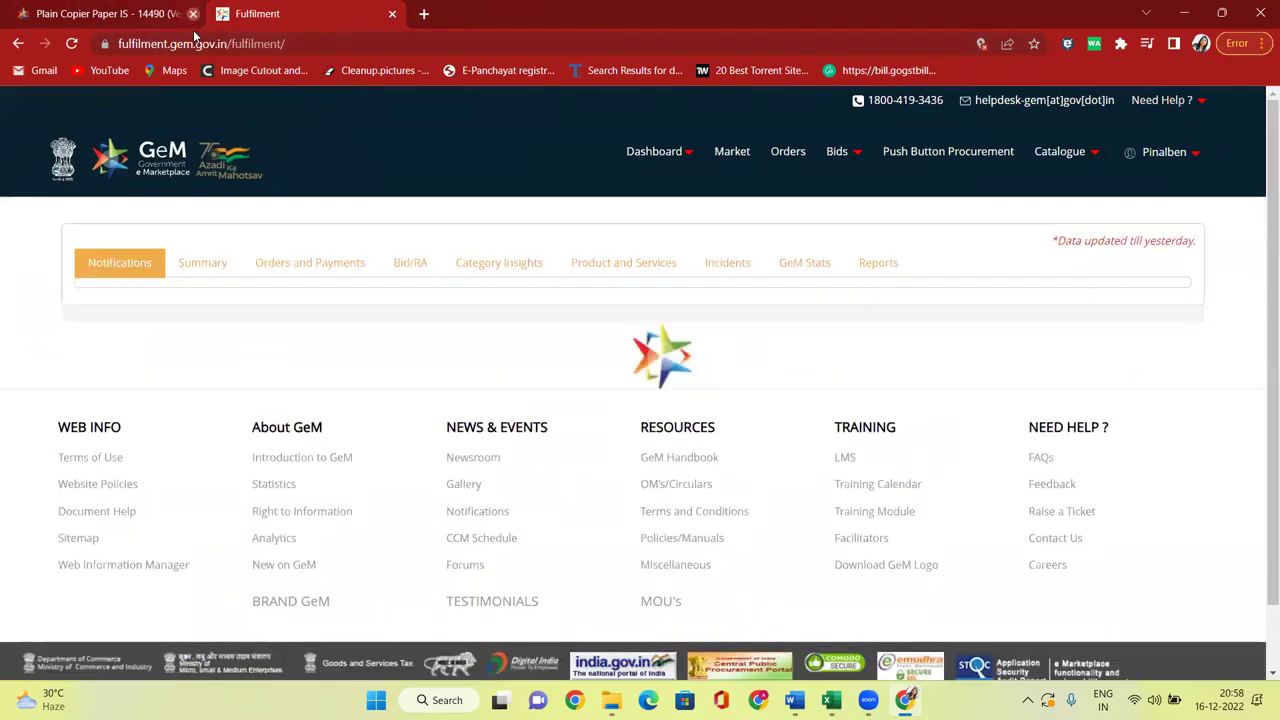
left_click(193, 13)
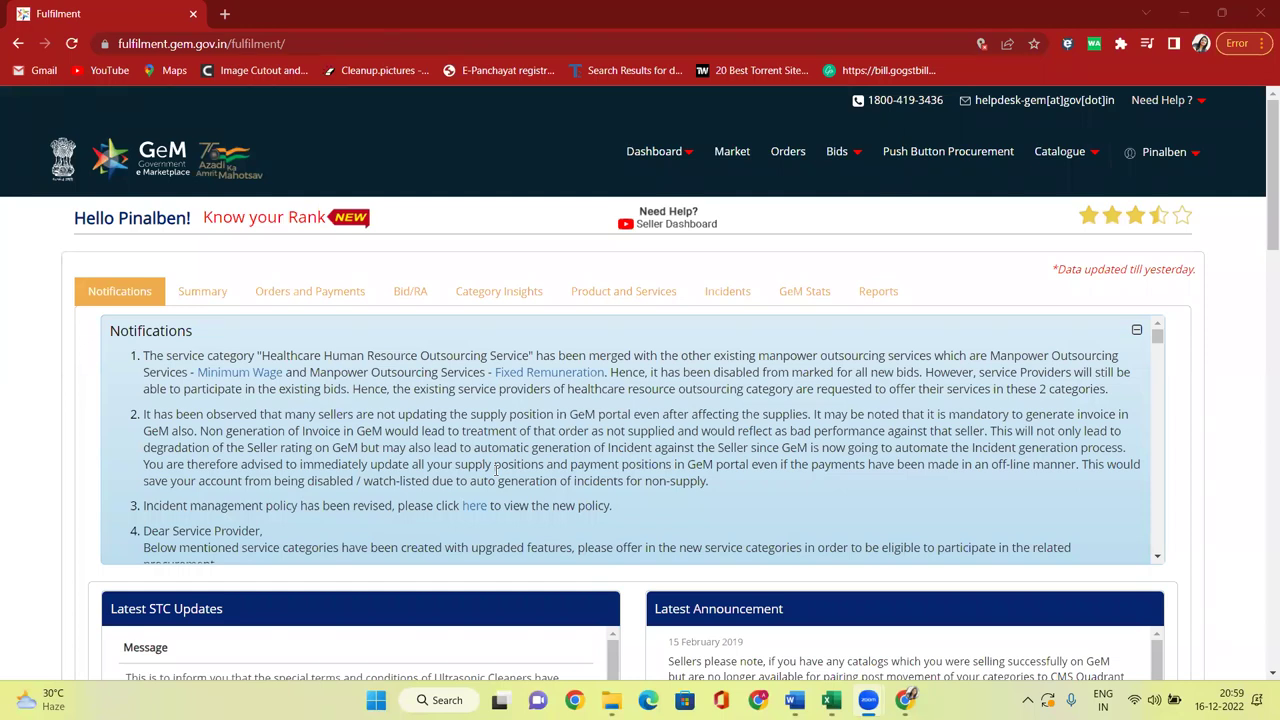
left_click(736, 153)
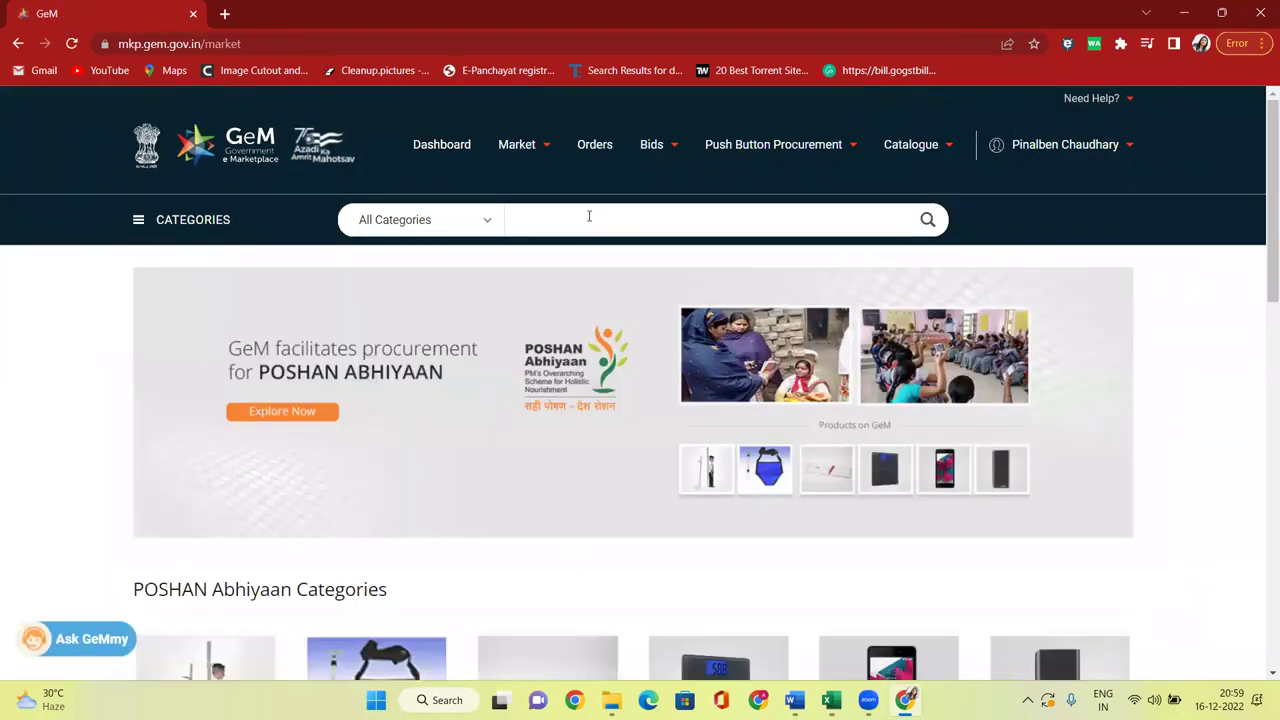
Search 'COPIER', choose Plain Copier Paper IS - 14490, and open the Bindals A4 80 g product.
left_click(586, 214)
type("COPIER")
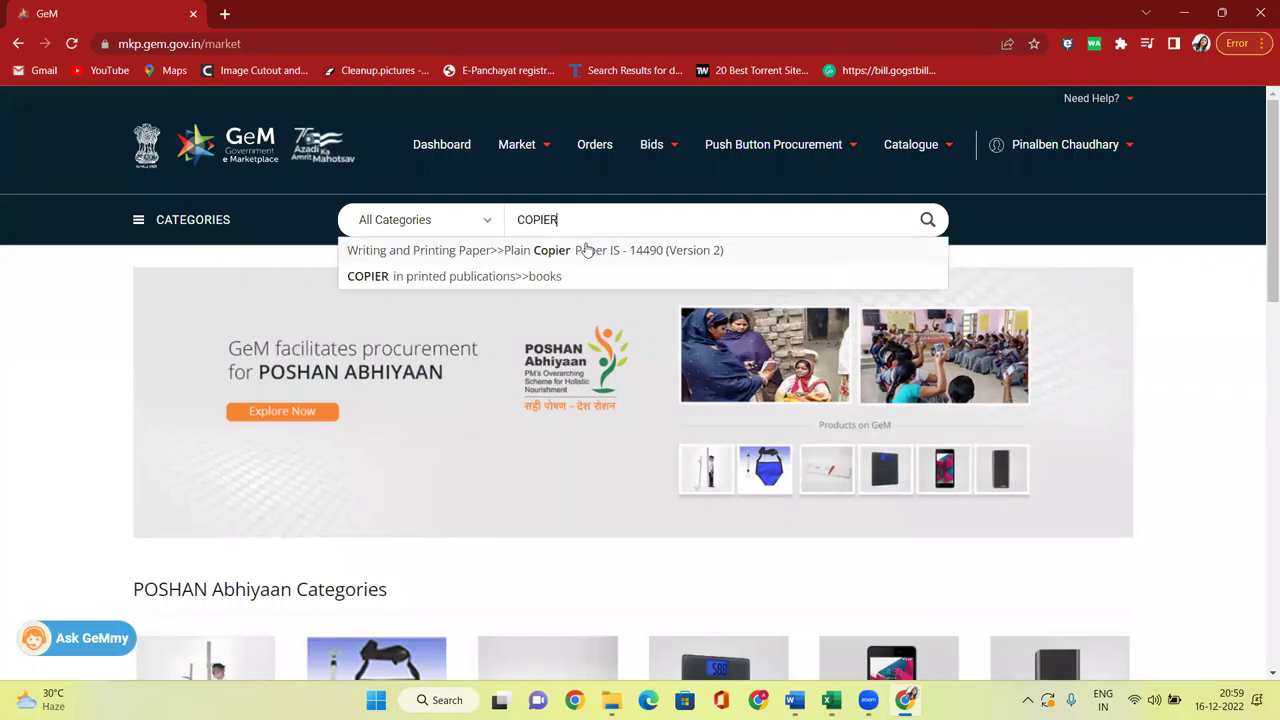
left_click(592, 246)
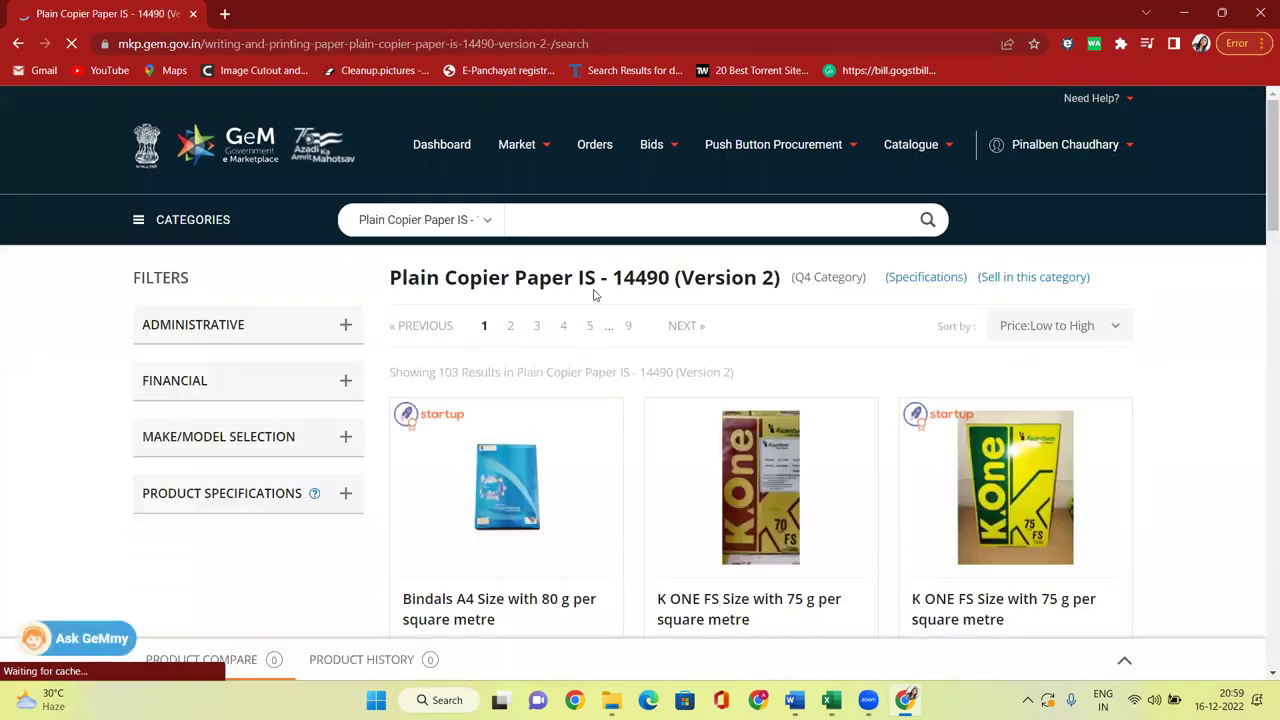
scroll(674, 291, "down", 2)
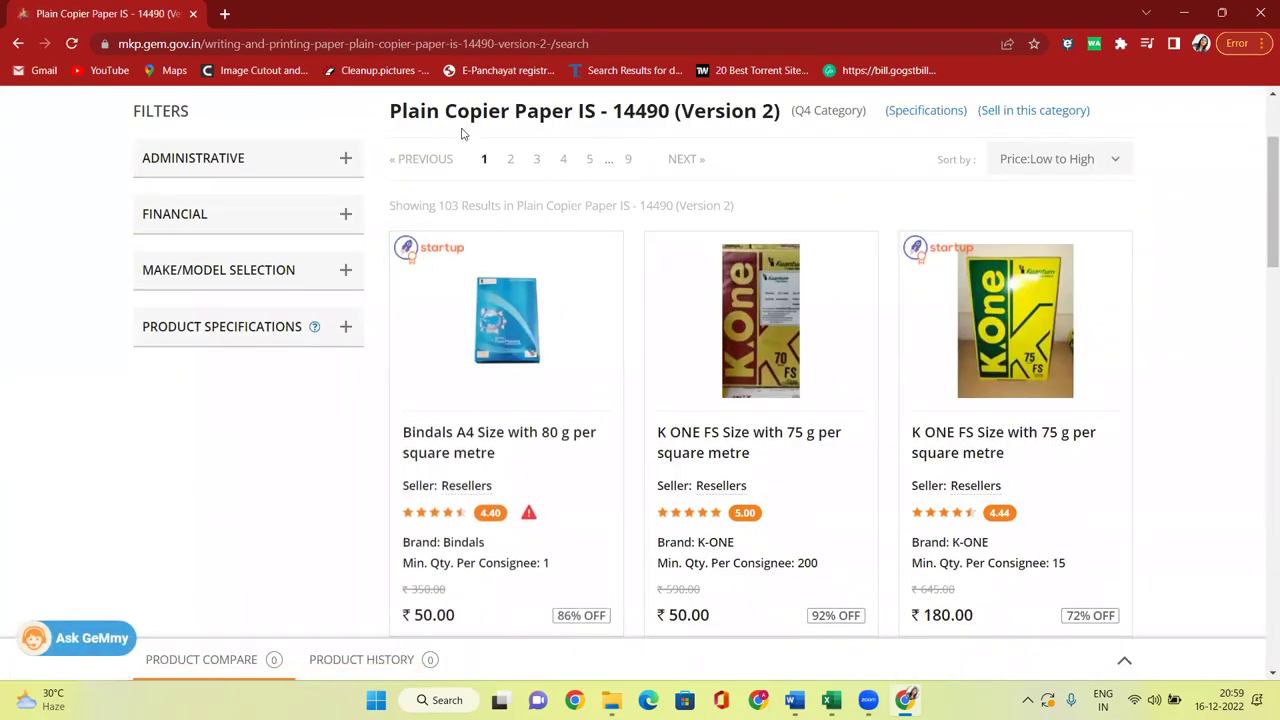
scroll(480, 222, "down", 2)
left_click(475, 222)
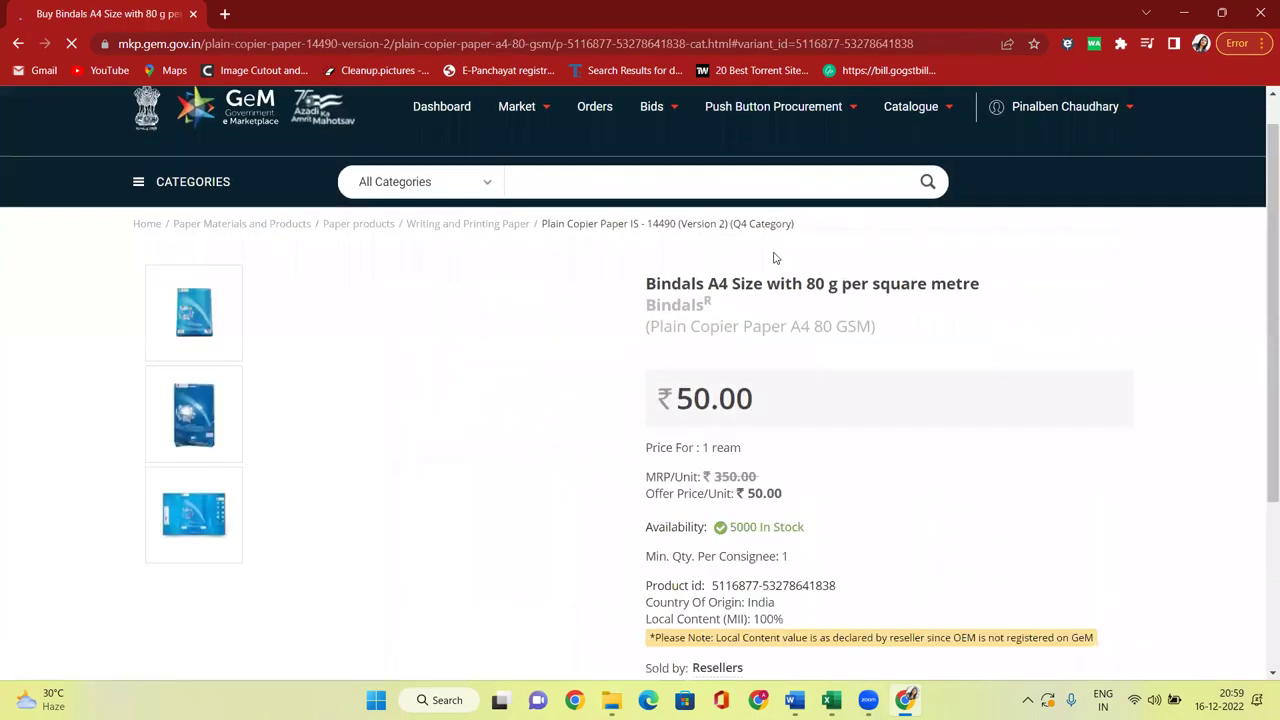
Review the Bindals product page, then choose Catalogue > Products > Search My Offerings.
scroll(611, 329, "down", 3)
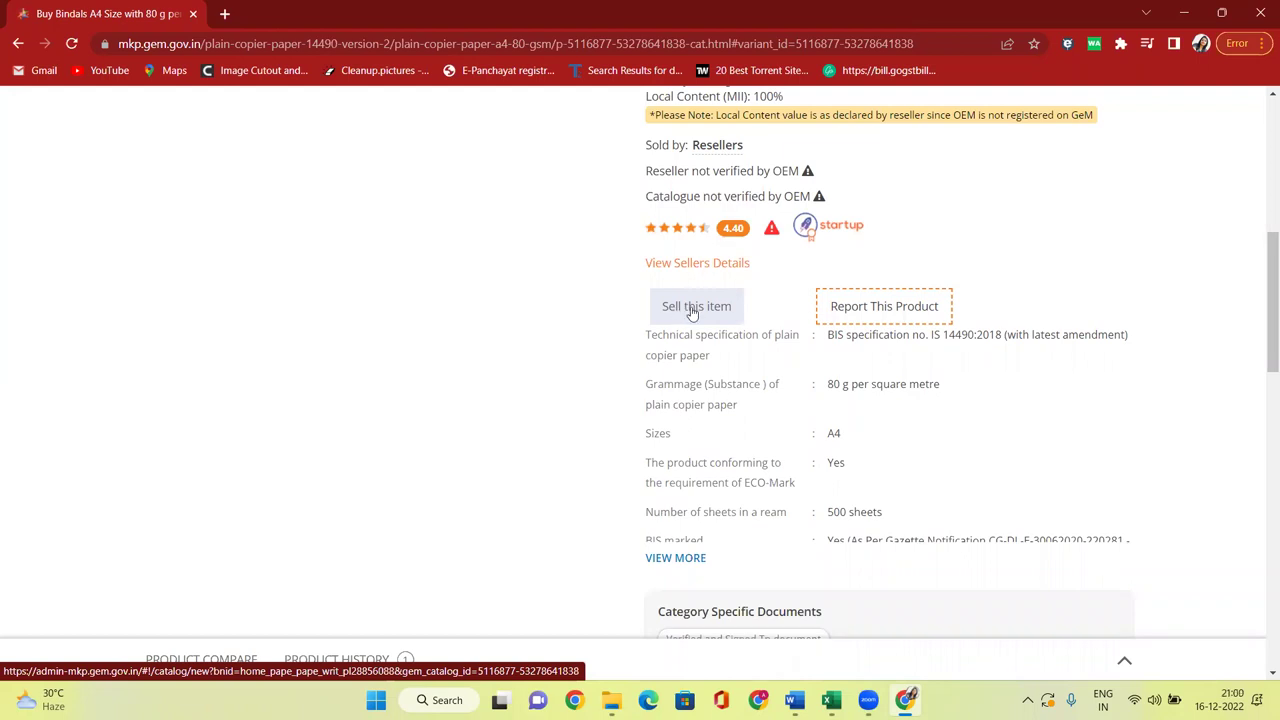
scroll(678, 313, "up", 5)
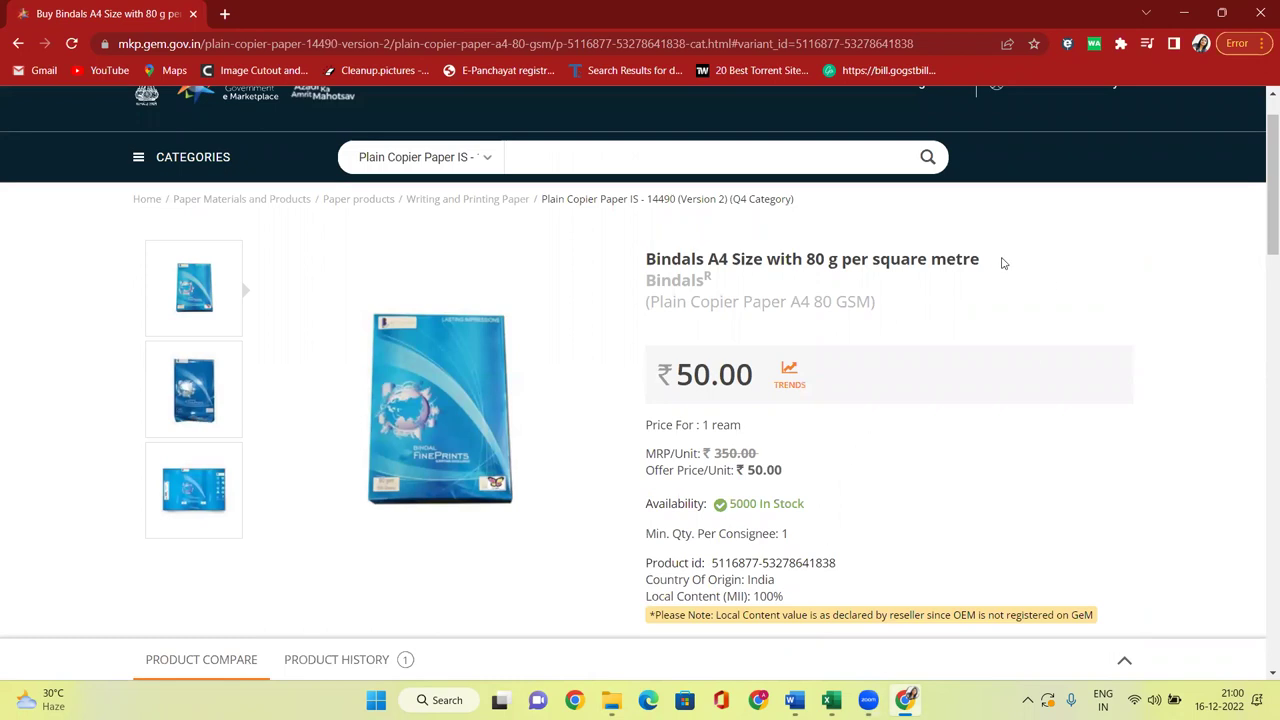
scroll(985, 180, "up", 1)
mouse_move(915, 150)
mouse_move(880, 171)
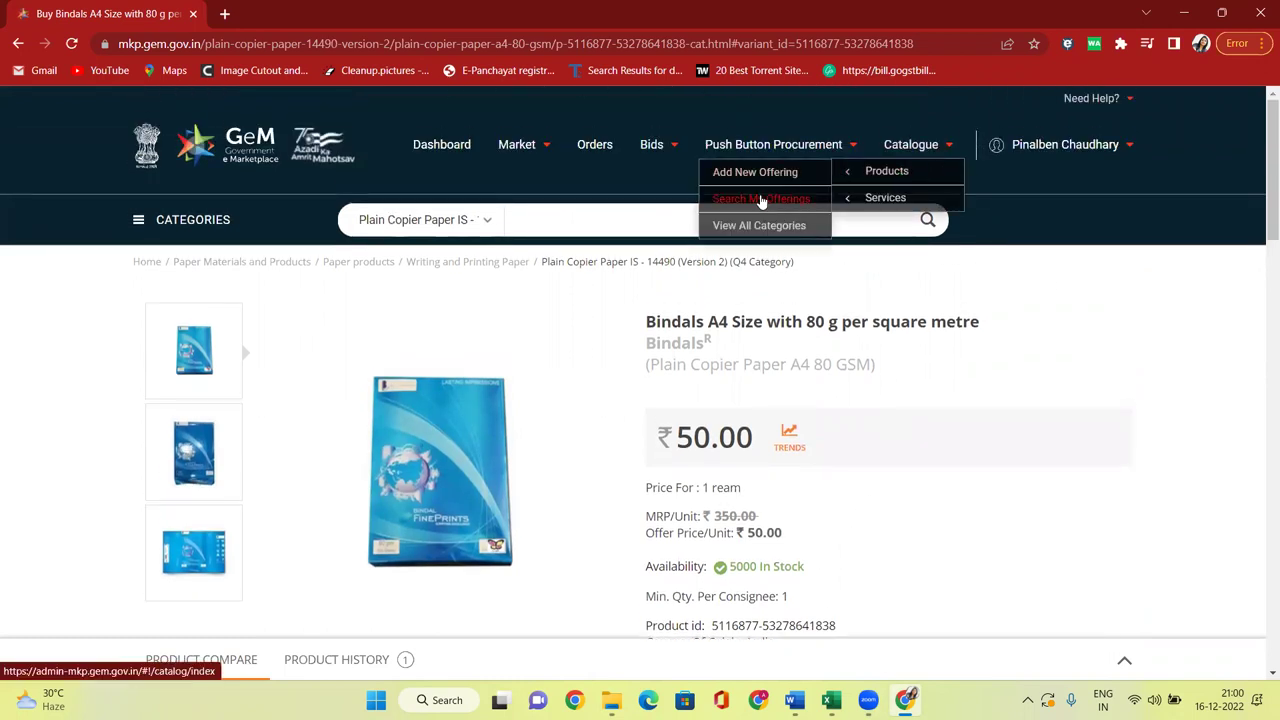
left_click(760, 203)
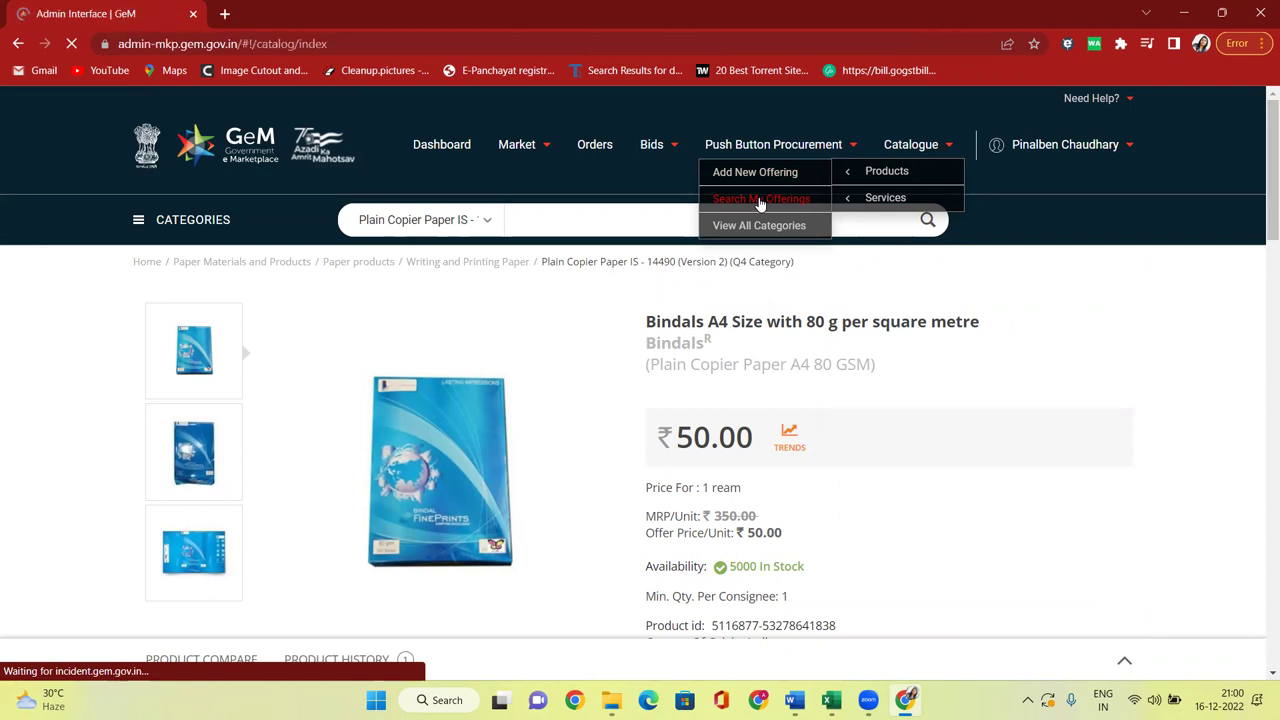
Show Waiting For Admin Clearance offerings and check offer prices 250, 8500 and 16.
scroll(773, 298, "down", 5)
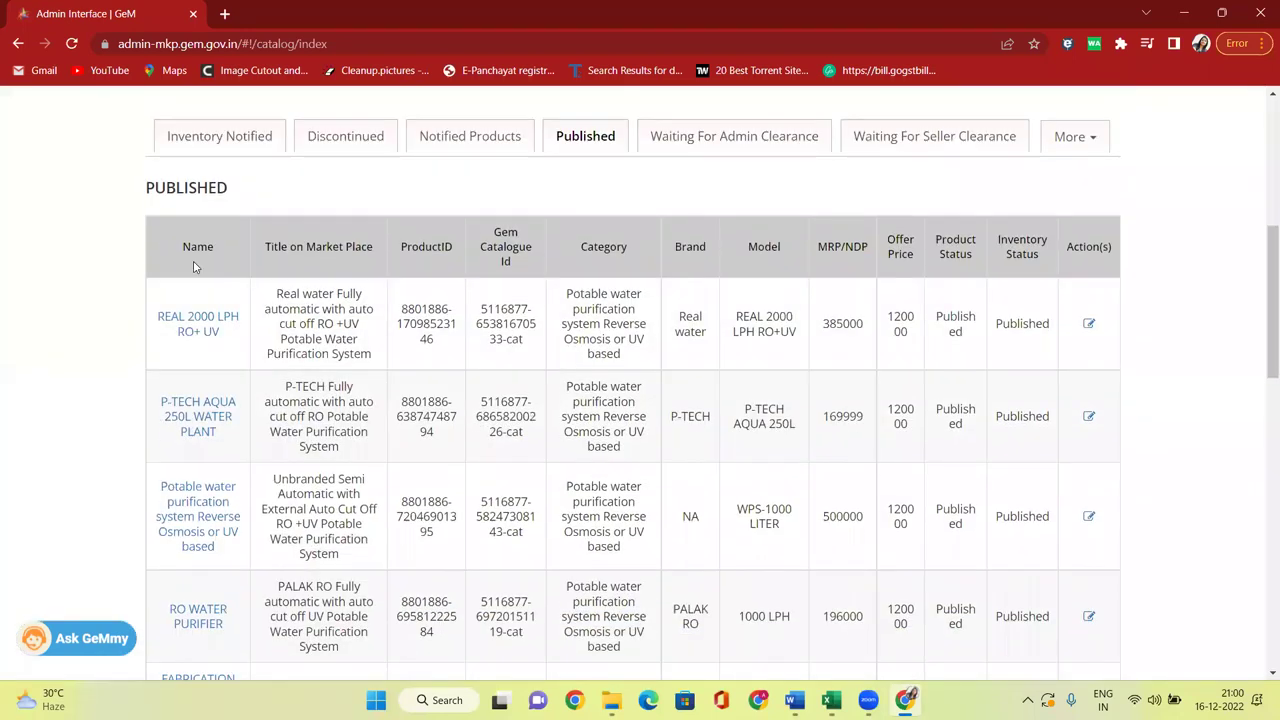
left_click(731, 140)
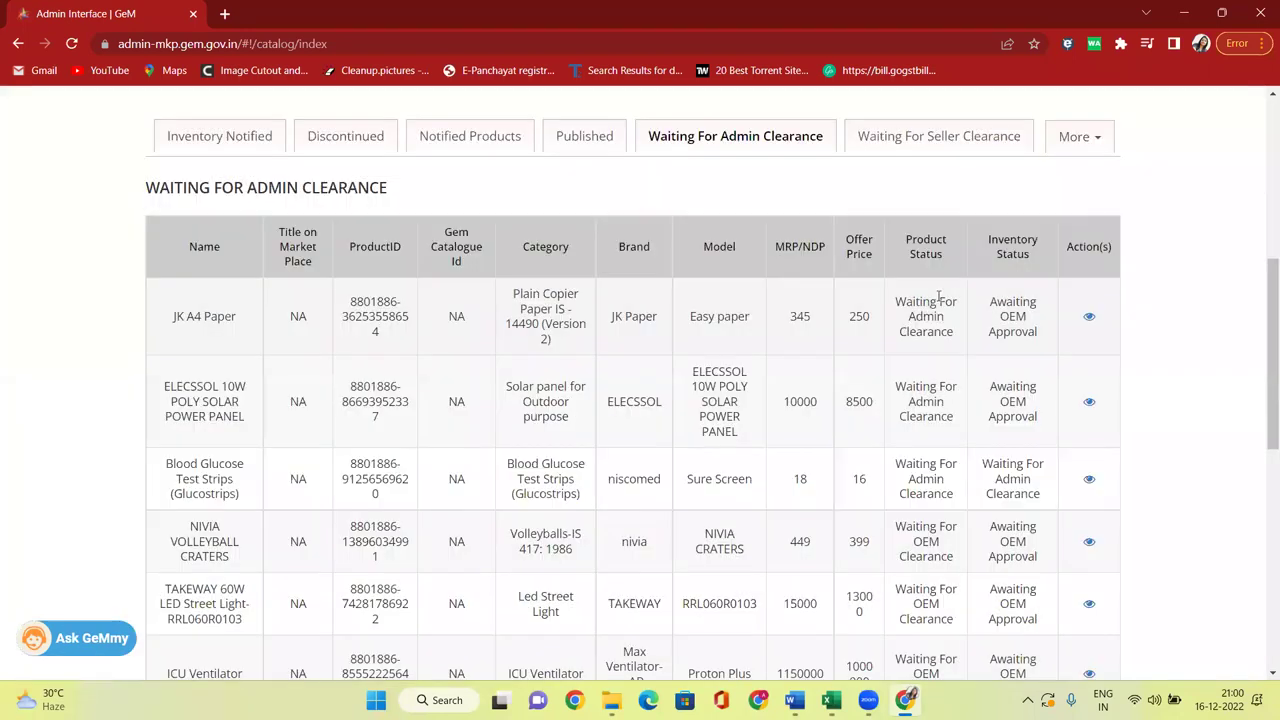
scroll(855, 236, "down", 1)
mouse_move(850, 233)
left_mouse_down()
mouse_move(875, 236)
mouse_move(843, 237)
left_mouse_up()
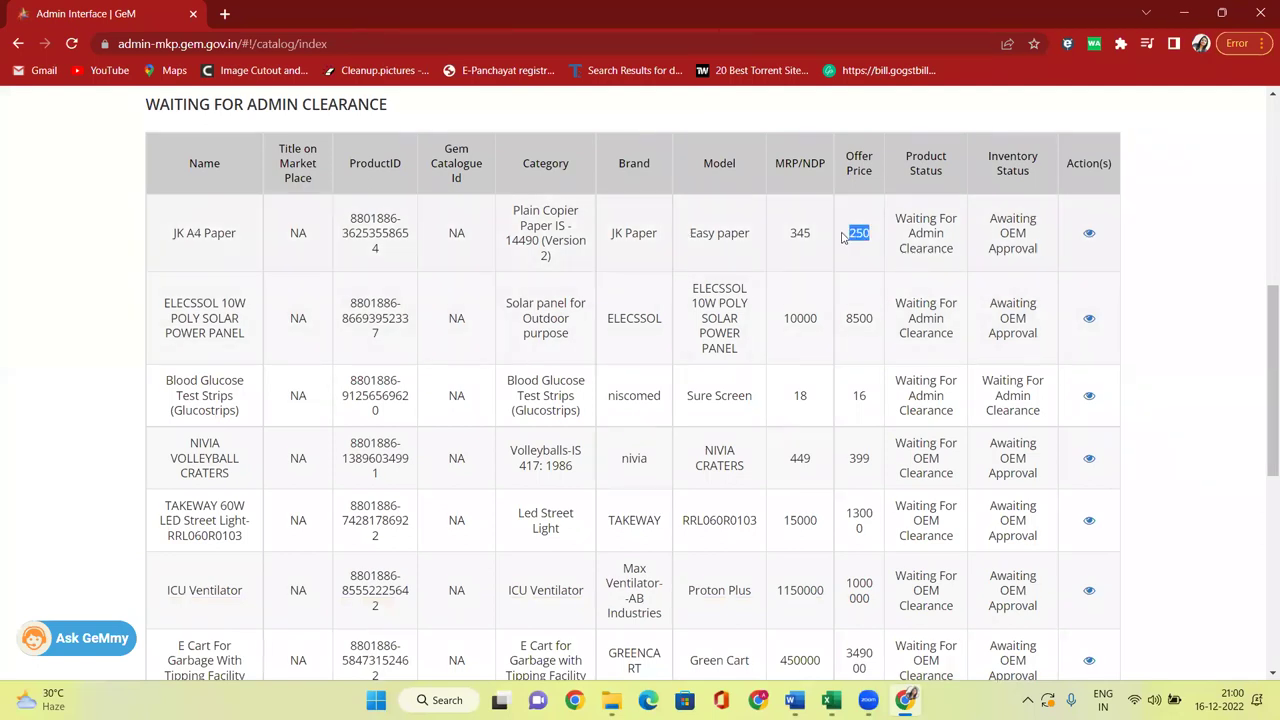
left_click_drag(845, 316, 874, 316)
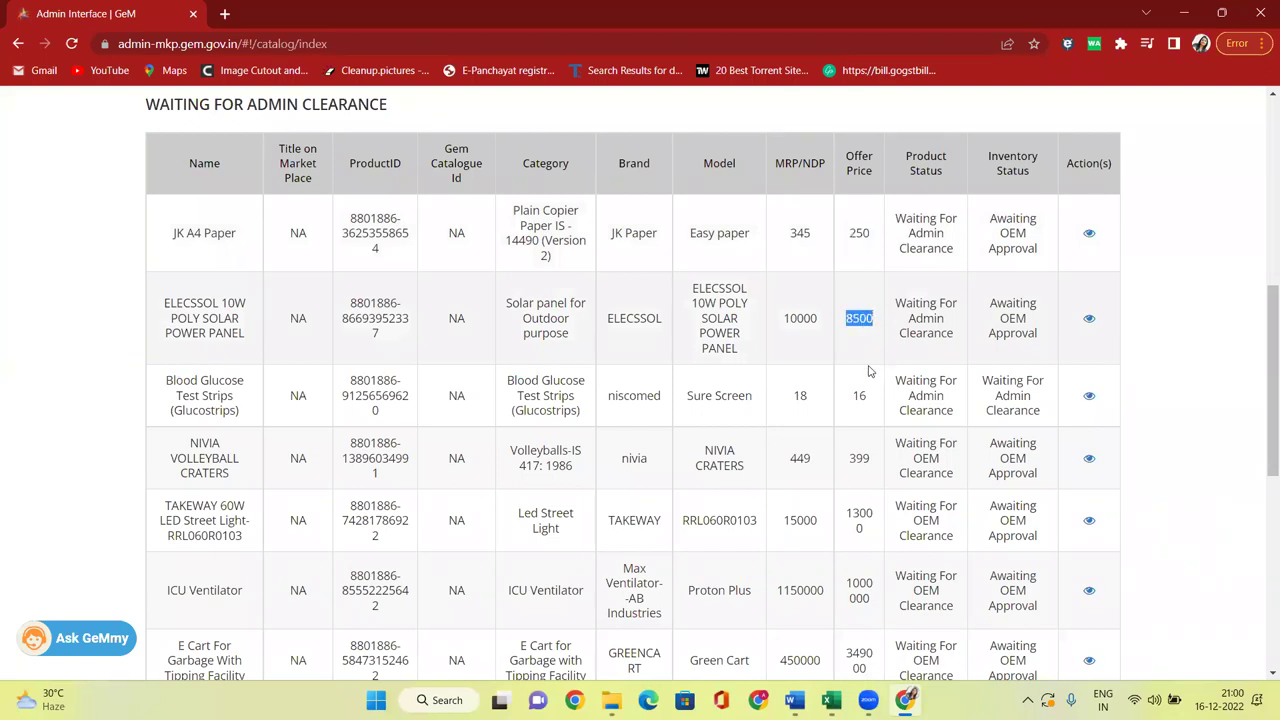
left_click_drag(852, 394, 884, 403)
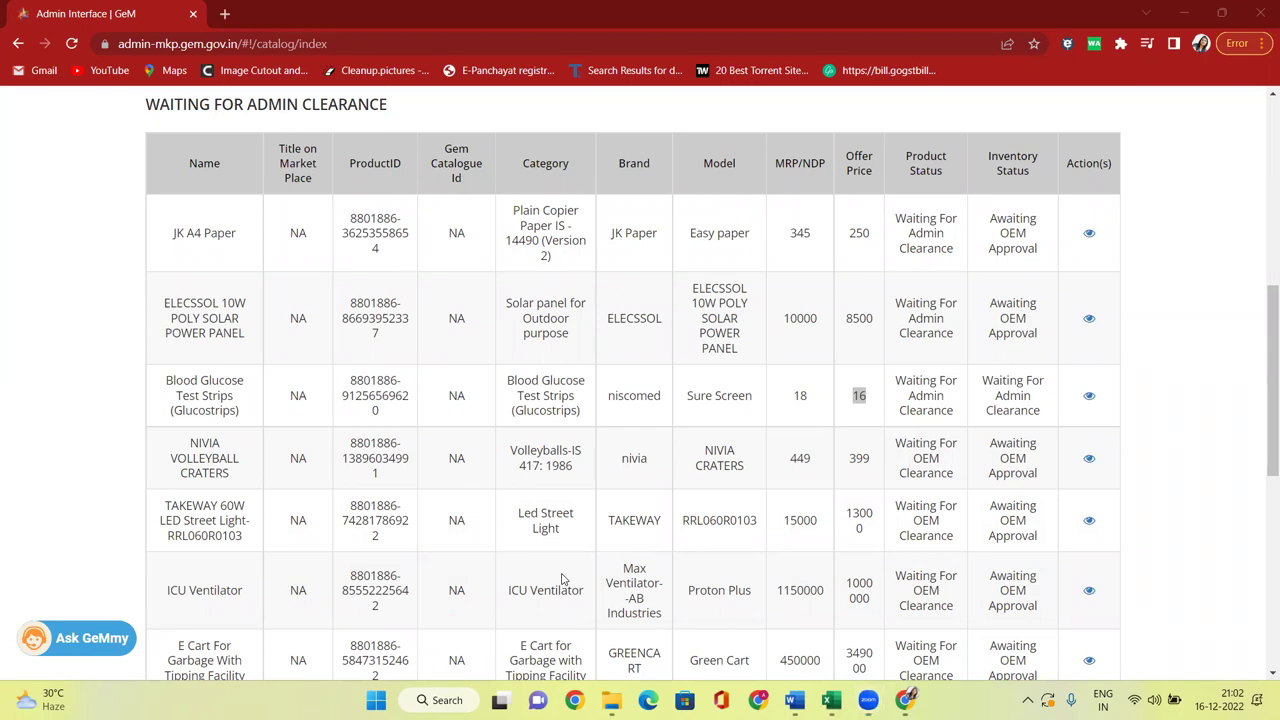
In a new tab at web.classplusapp.com, open GEM 213 th Batch Dec22 and add students from app downloads.
left_click(224, 13)
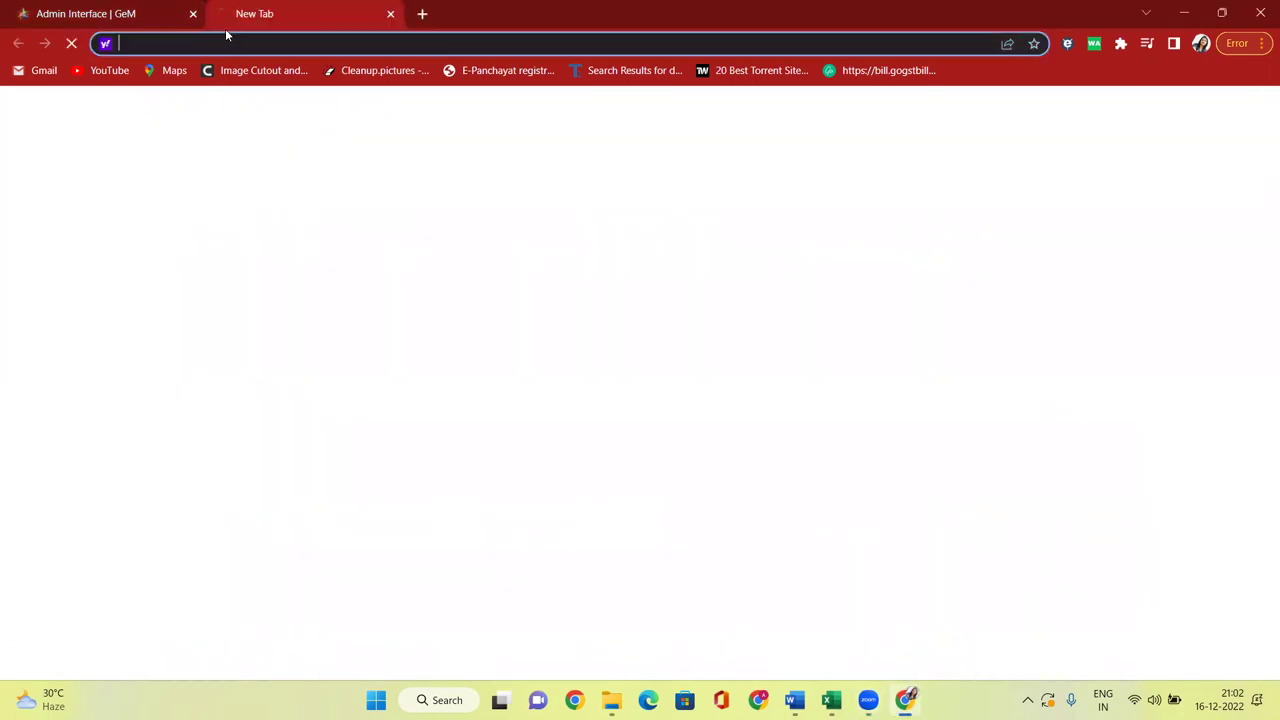
type("WEB.CL")
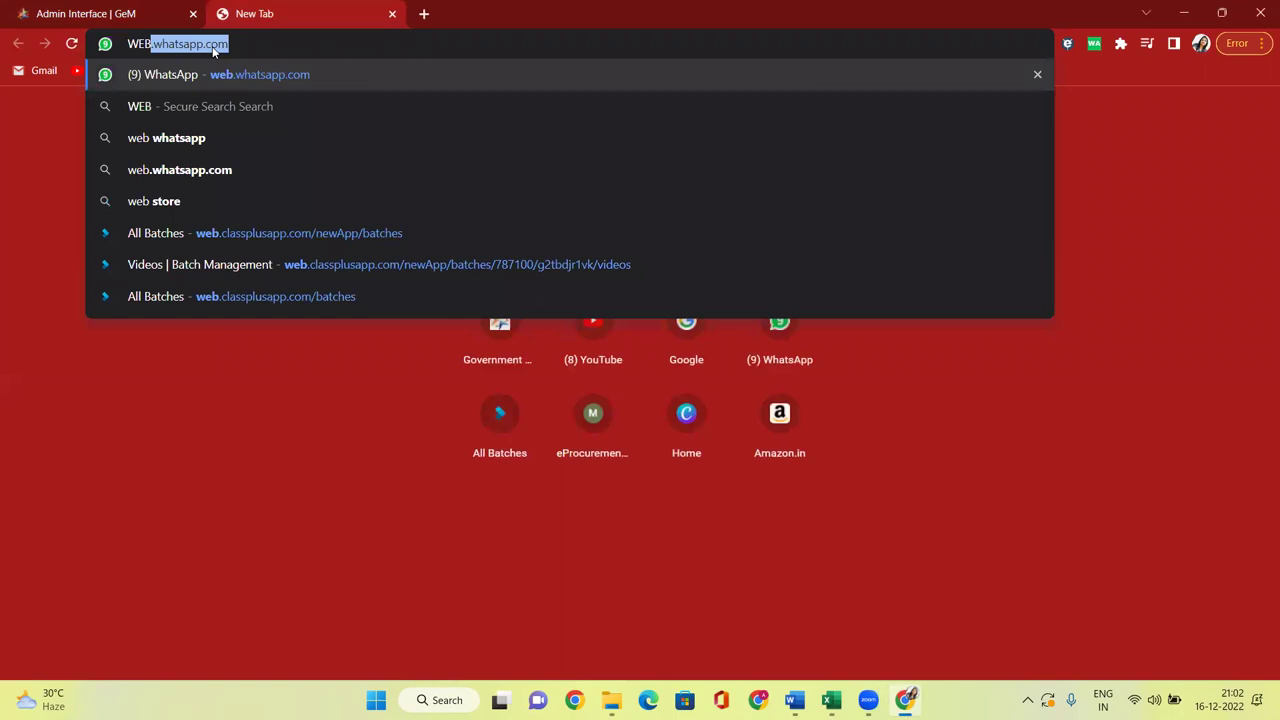
key("Return")
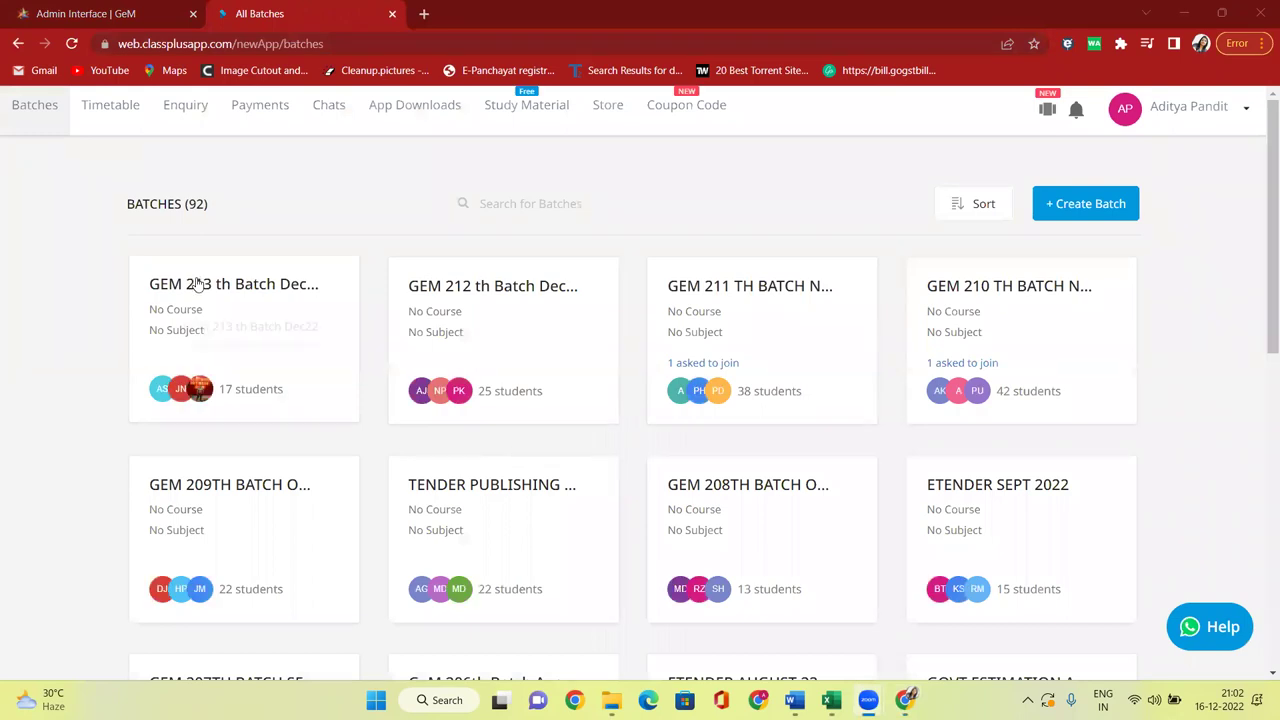
left_click(188, 286)
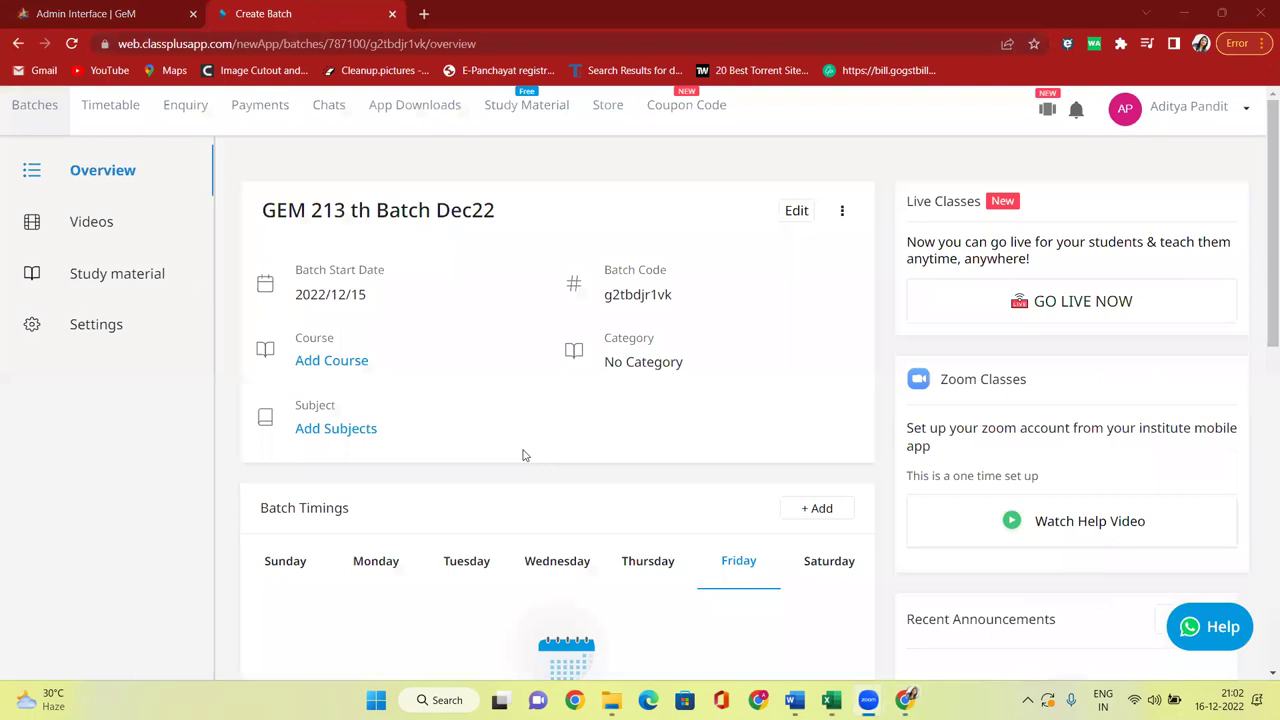
scroll(290, 310, "down", 5)
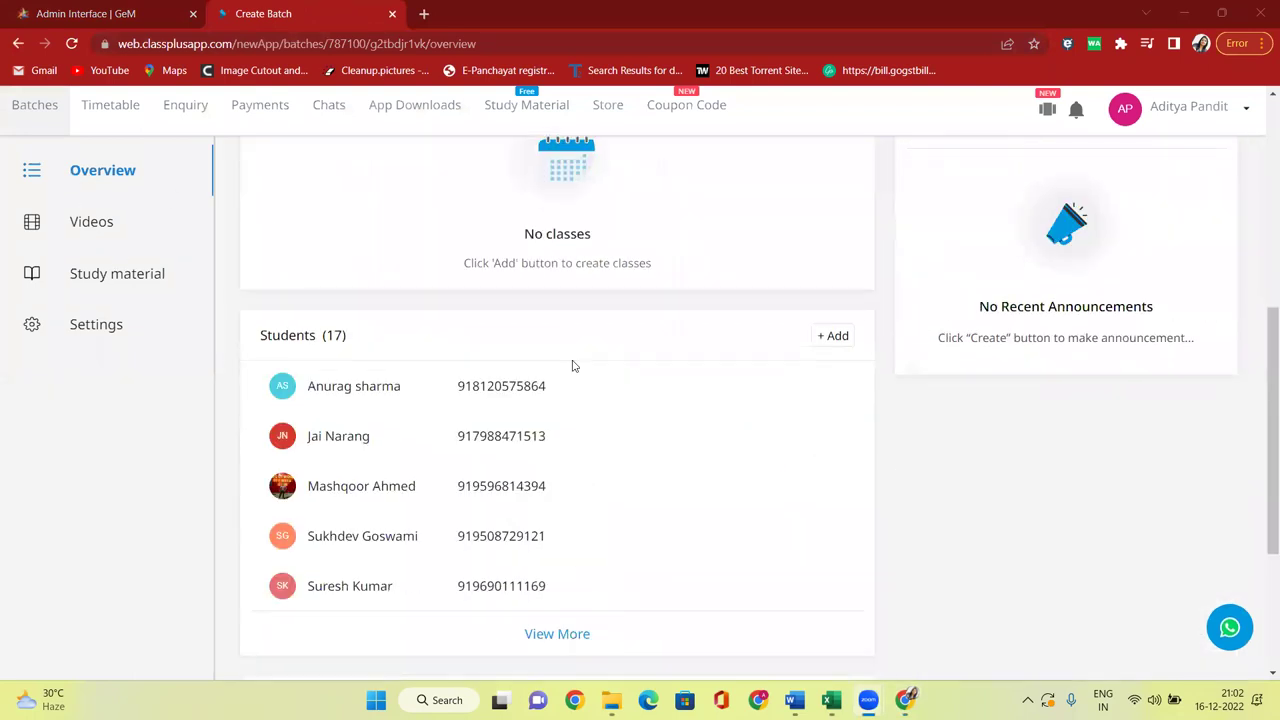
left_click(836, 337)
left_click(623, 360)
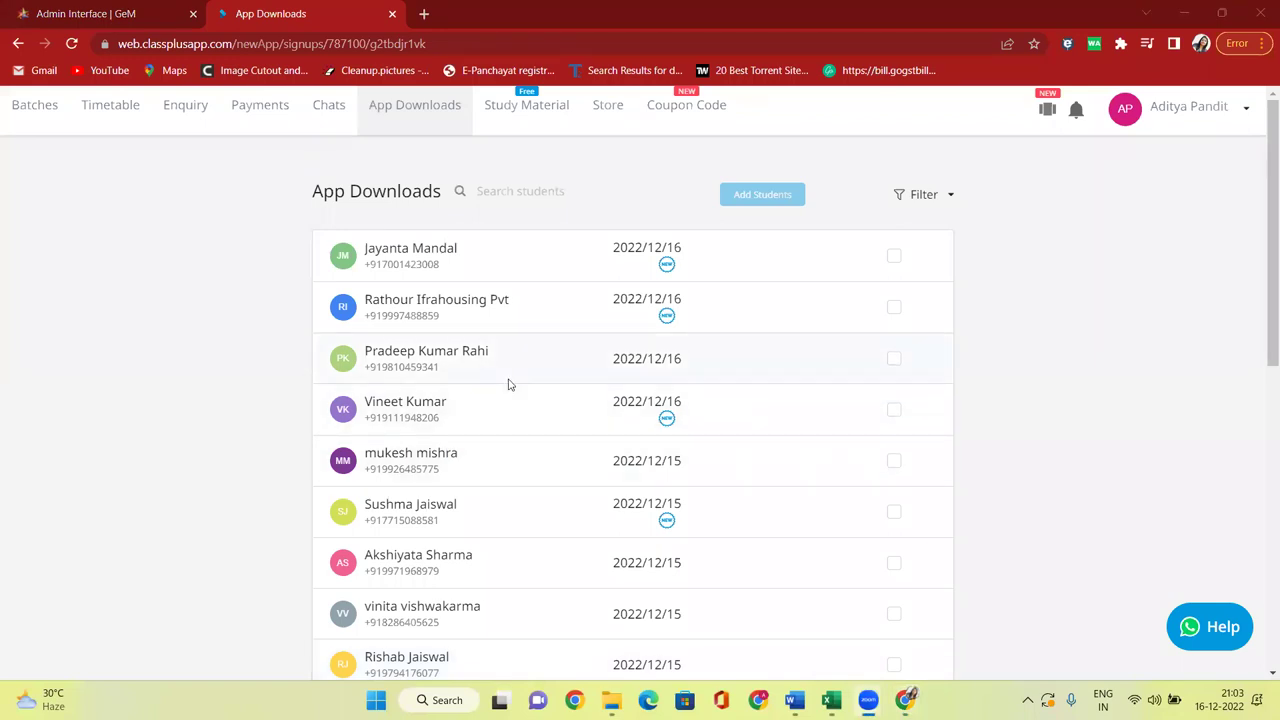
Search app downloads for the student by name, add her to the batch, and return to Batches.
scroll(508, 380, "down", 2)
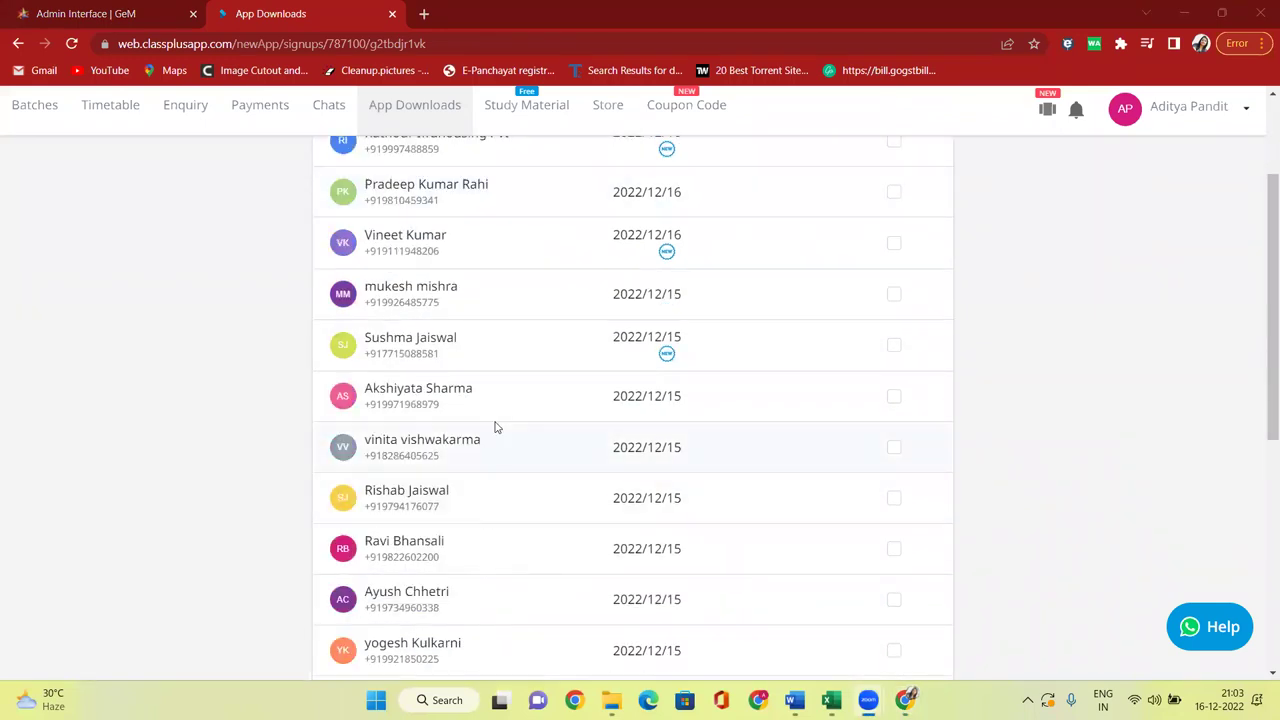
scroll(494, 427, "up", 1)
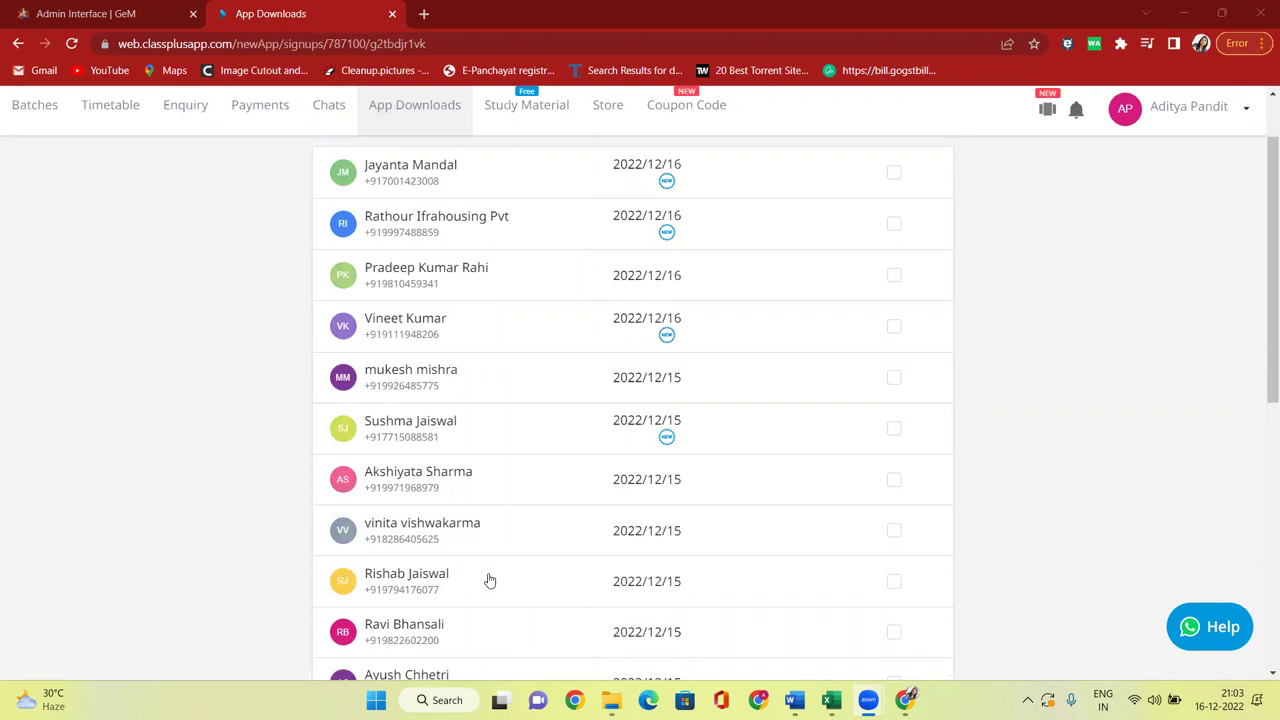
scroll(457, 294, "up", 1)
scroll(471, 314, "down", 1)
scroll(486, 194, "up", 1)
left_click(516, 196)
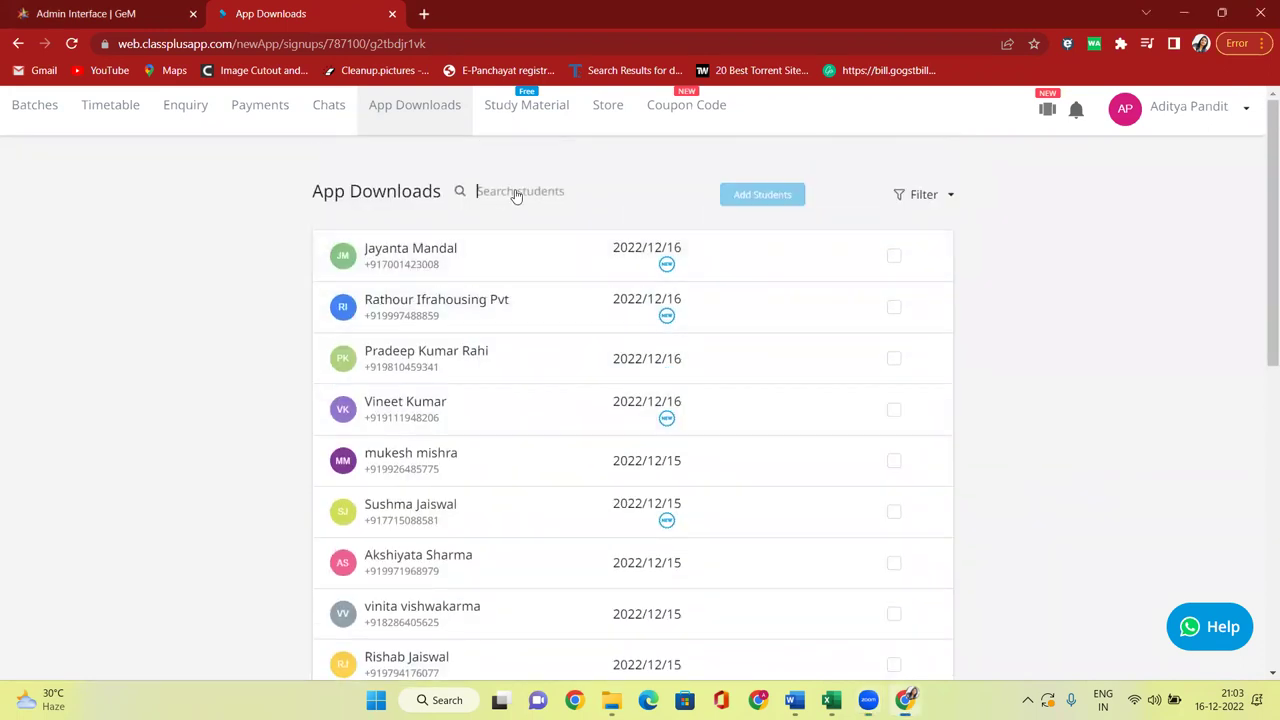
type("SUSHMA")
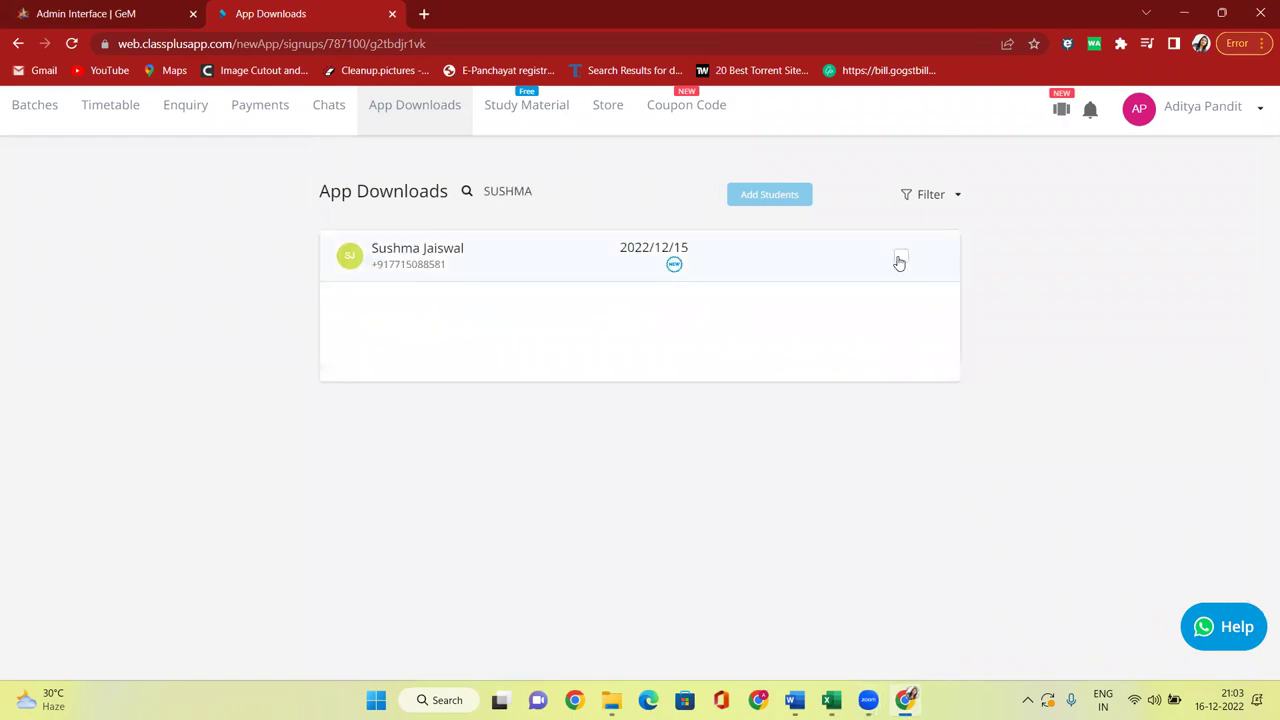
left_click(900, 258)
left_click(767, 196)
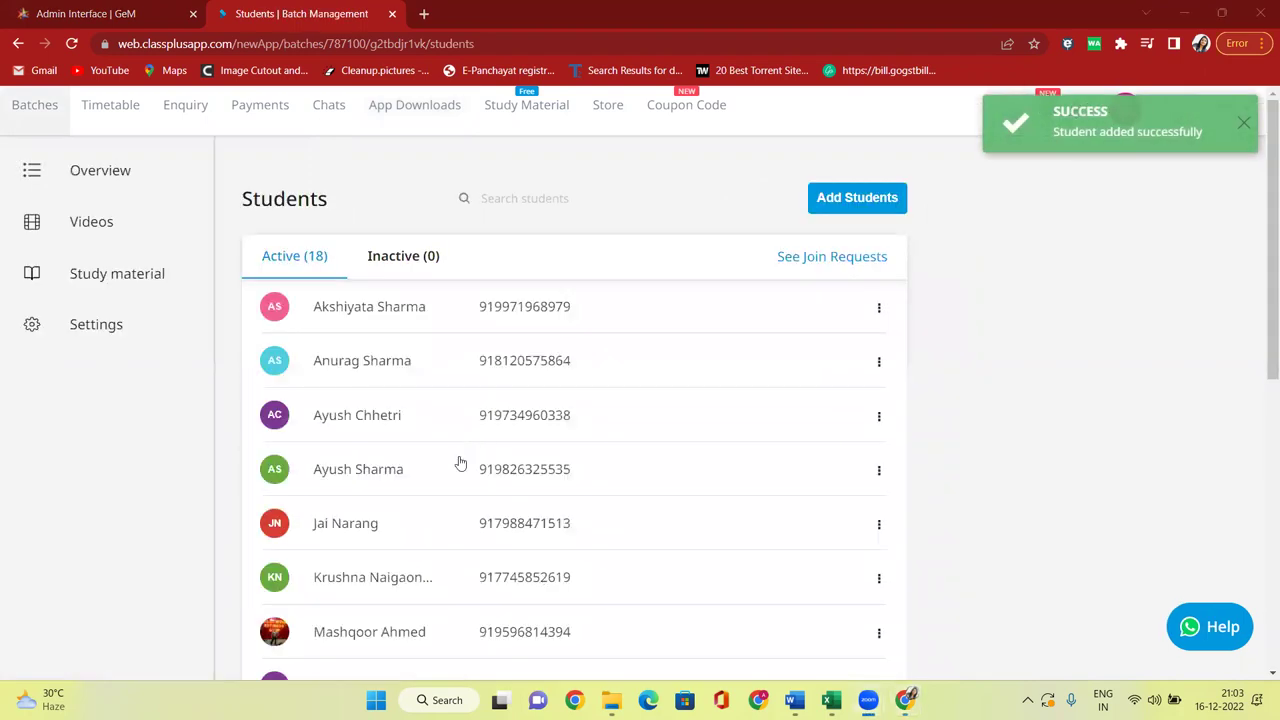
left_click(34, 110)
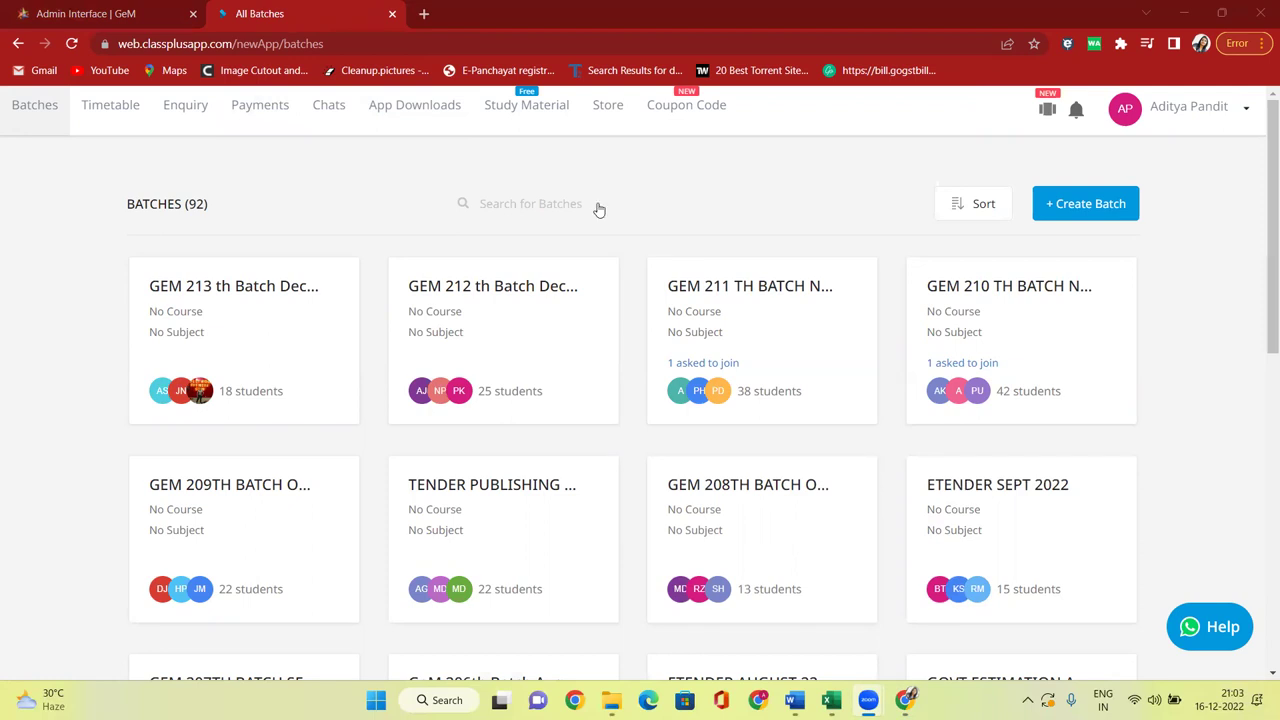
Open the GEM 213th batch and choose to add students from app downloads.
left_click(238, 310)
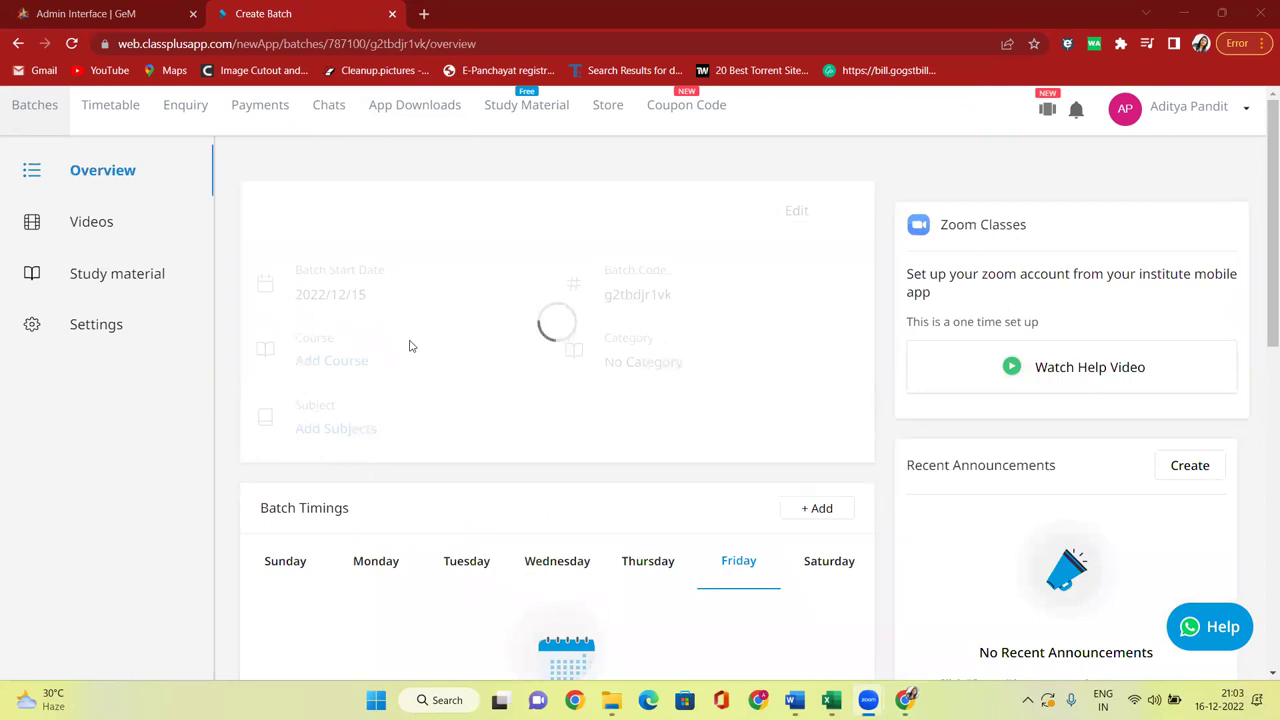
scroll(629, 388, "down", 5)
left_click(826, 337)
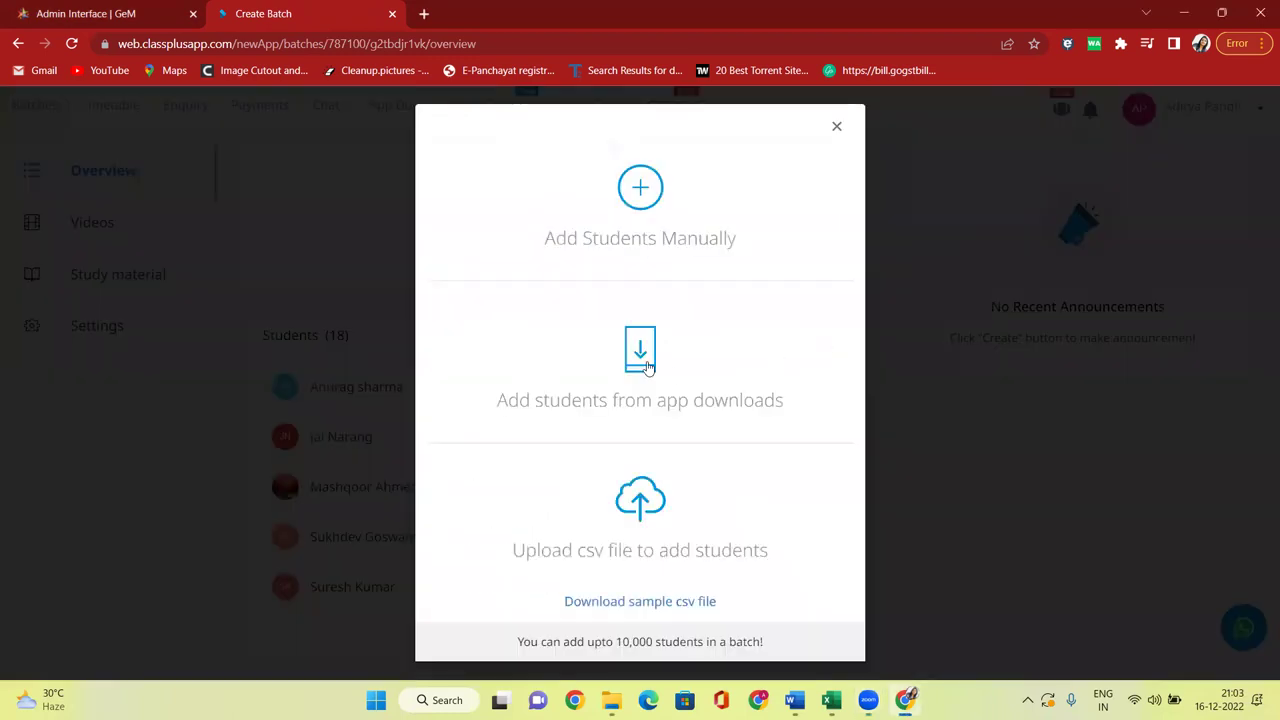
left_click(640, 365)
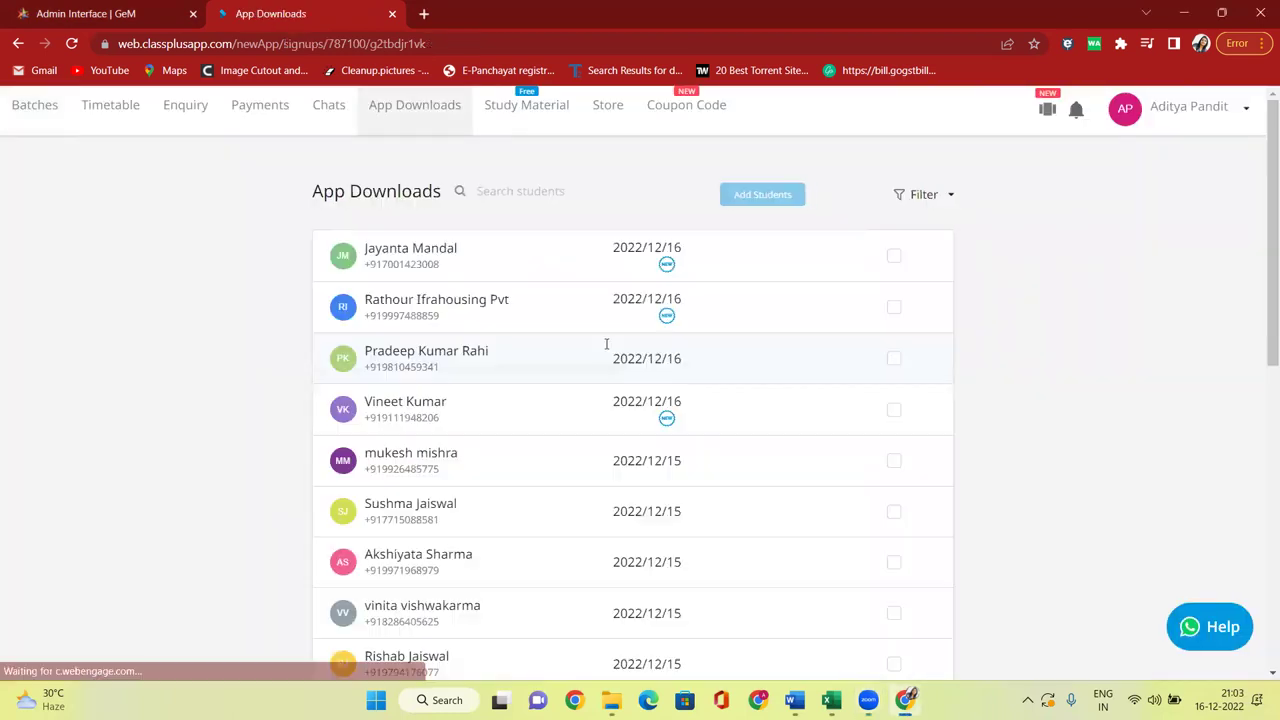
Search the app downloads list for several student names, then clear the search text.
left_click(547, 191)
type("GARV")
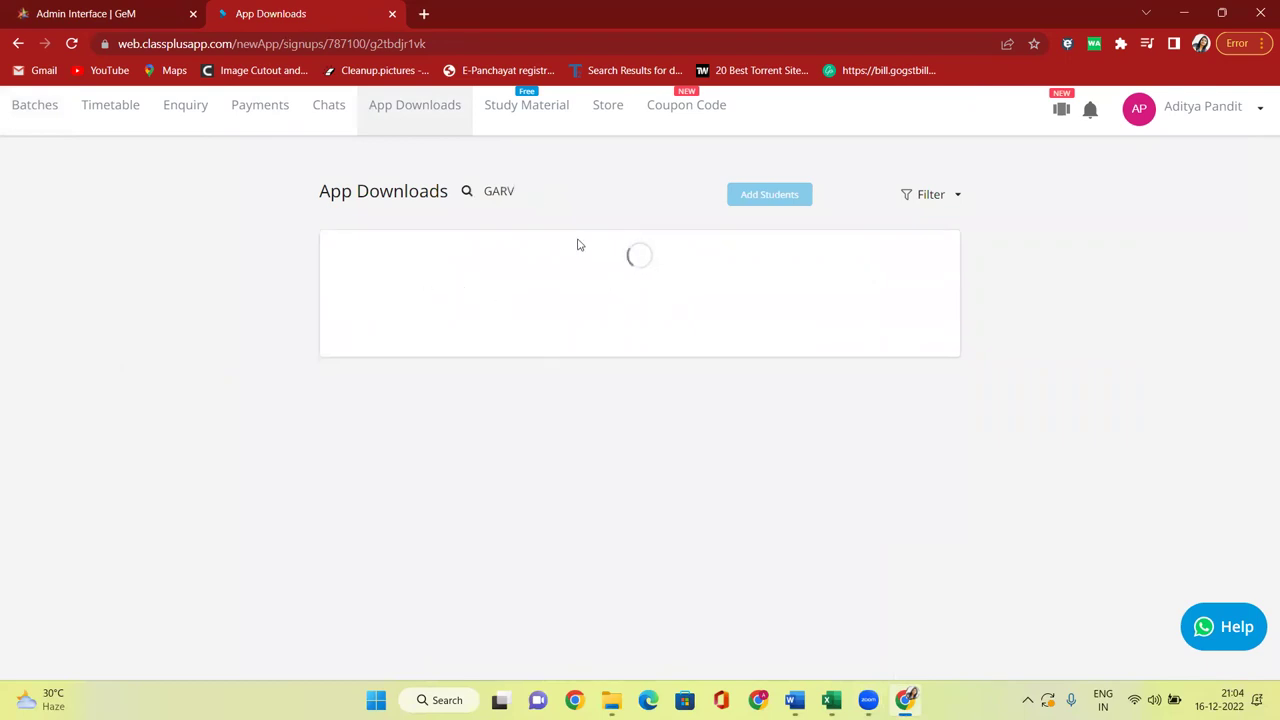
key("BackSpace")
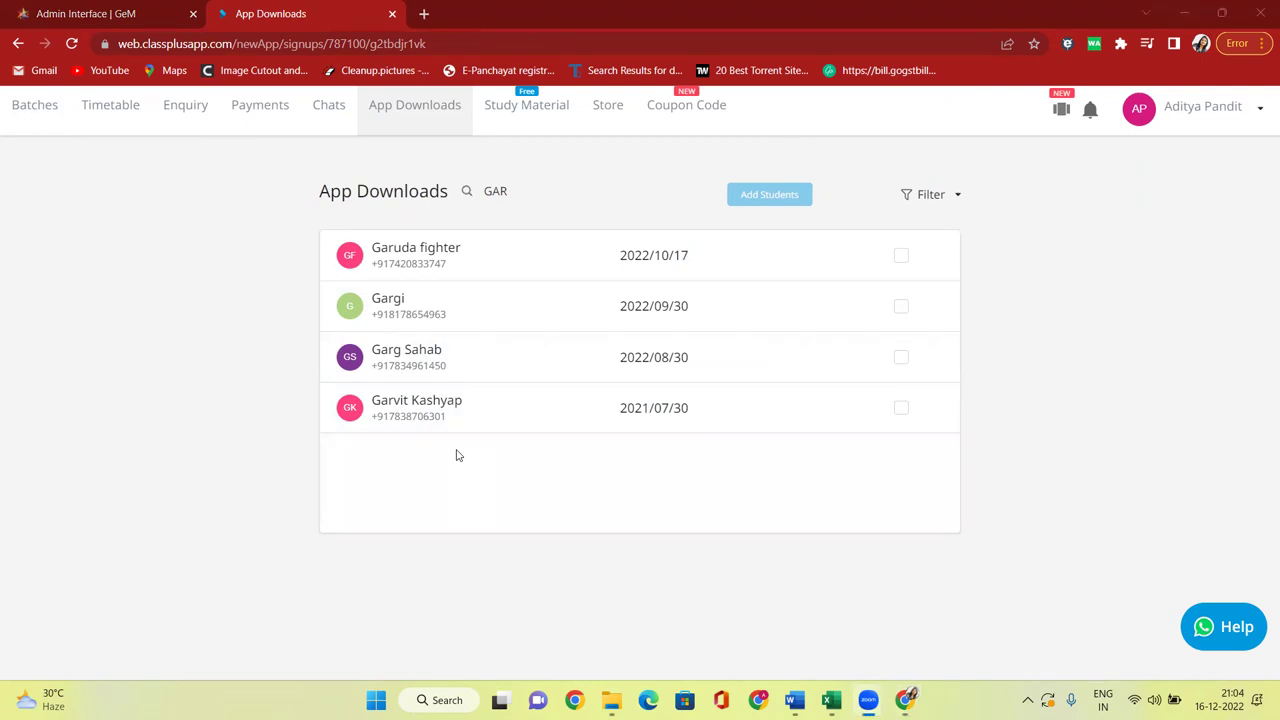
left_click(465, 192)
type("SHARMA")
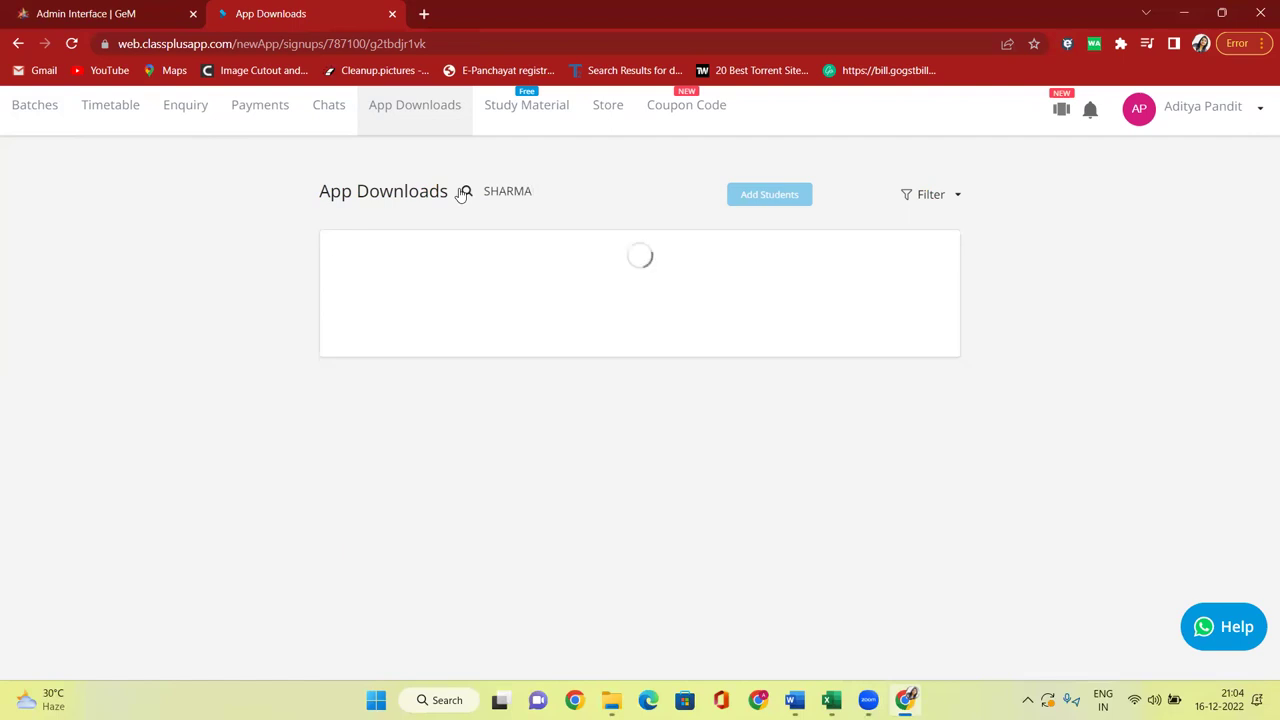
key("BackSpace")
key("BackSpace")
key("BackSpace")
key("BackSpace")
key("BackSpace")
key("BackSpace")
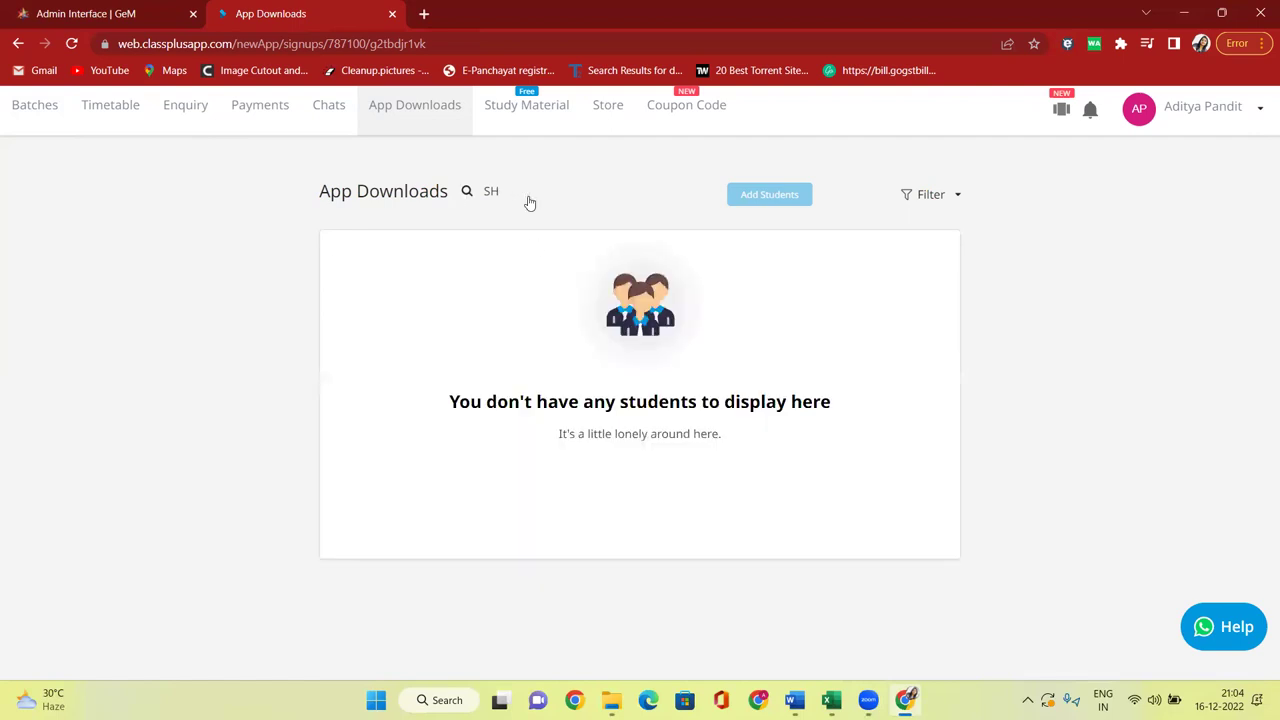
type("GARG")
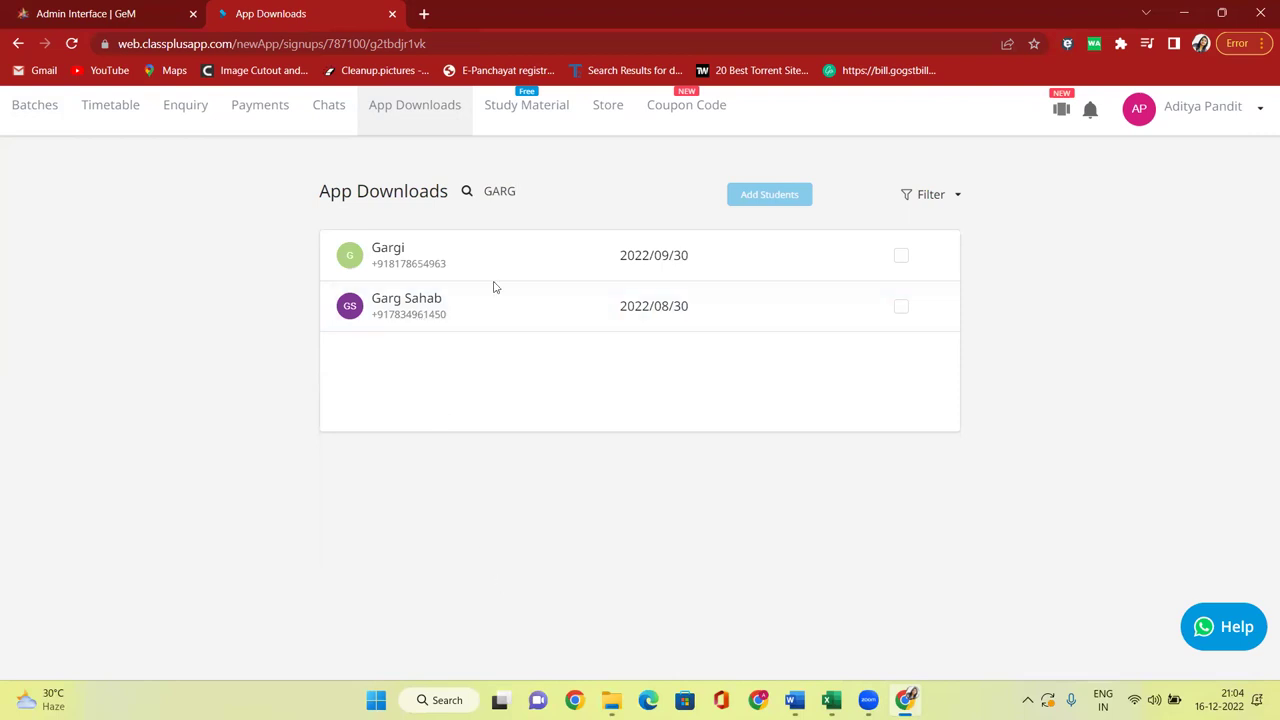
left_click_drag(531, 196, 478, 192)
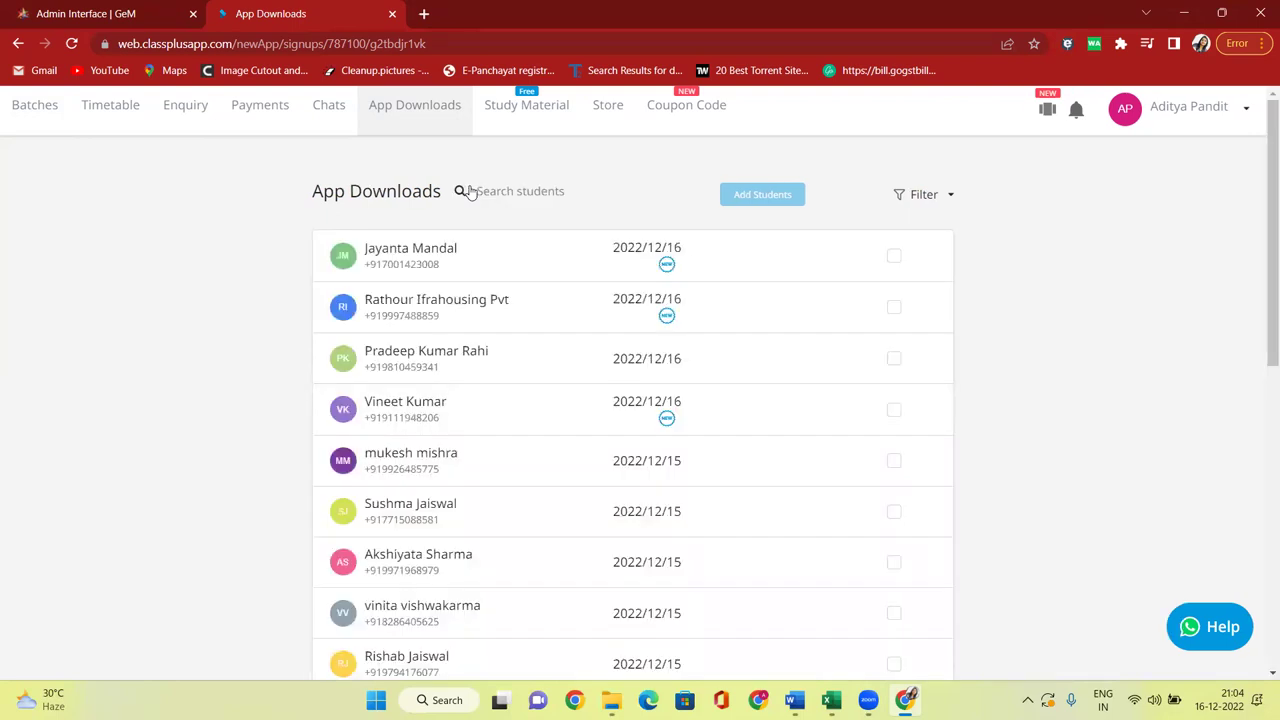
type("98")
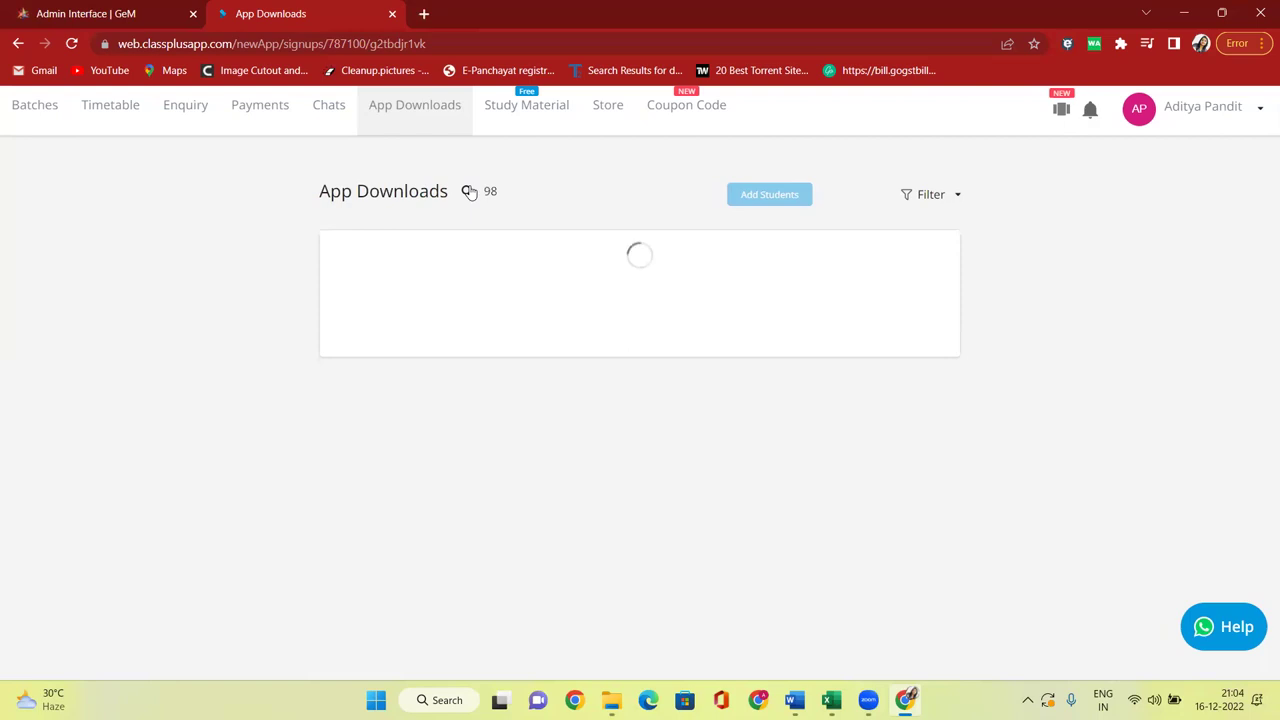
type("105")
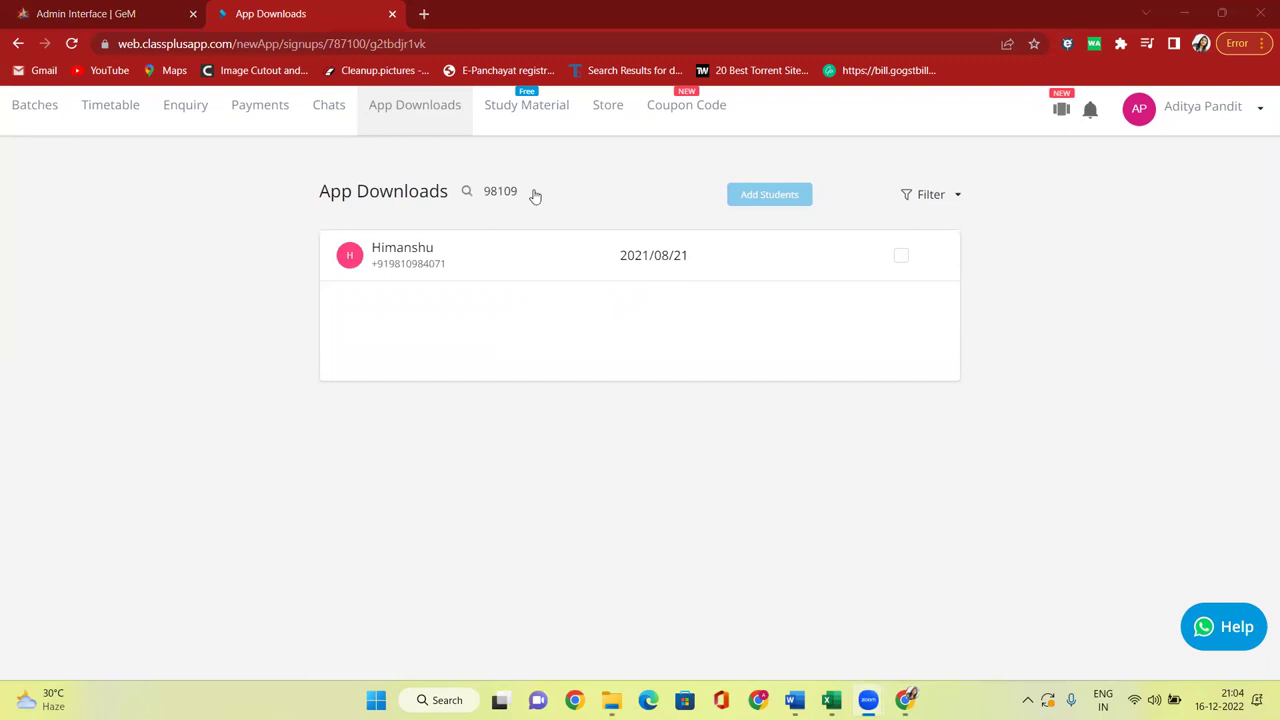
left_click_drag(531, 193, 458, 191)
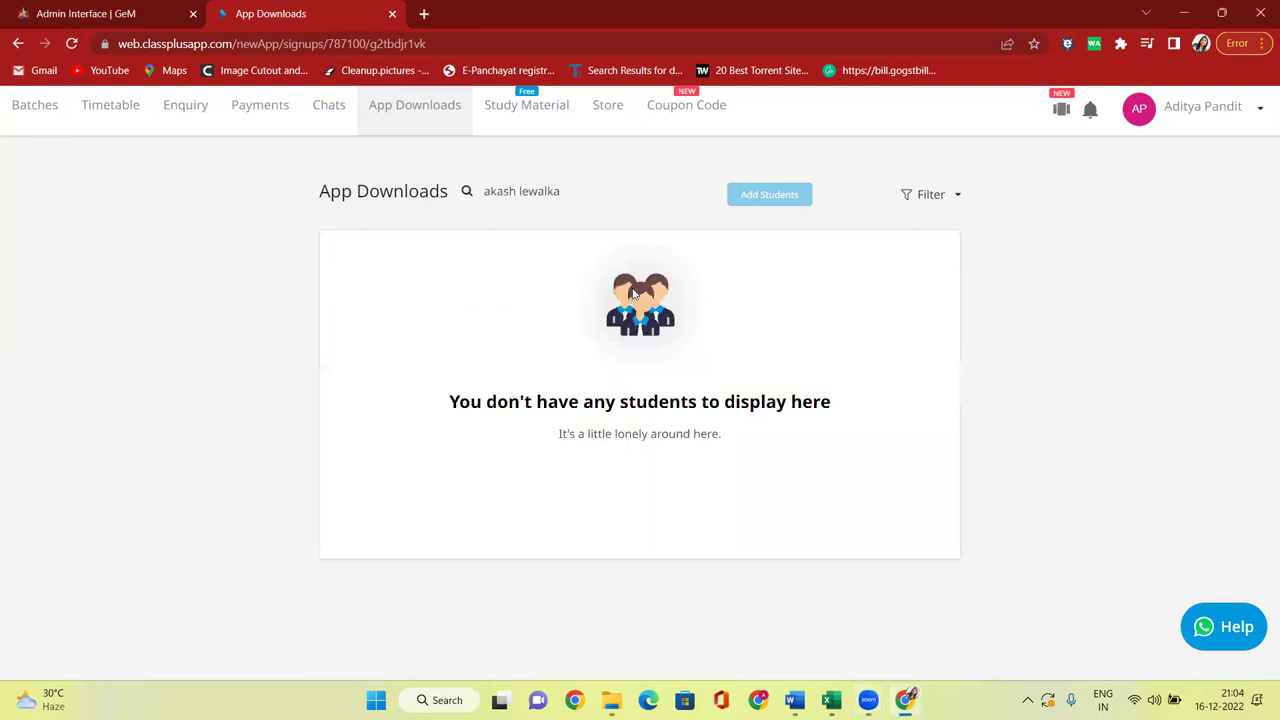
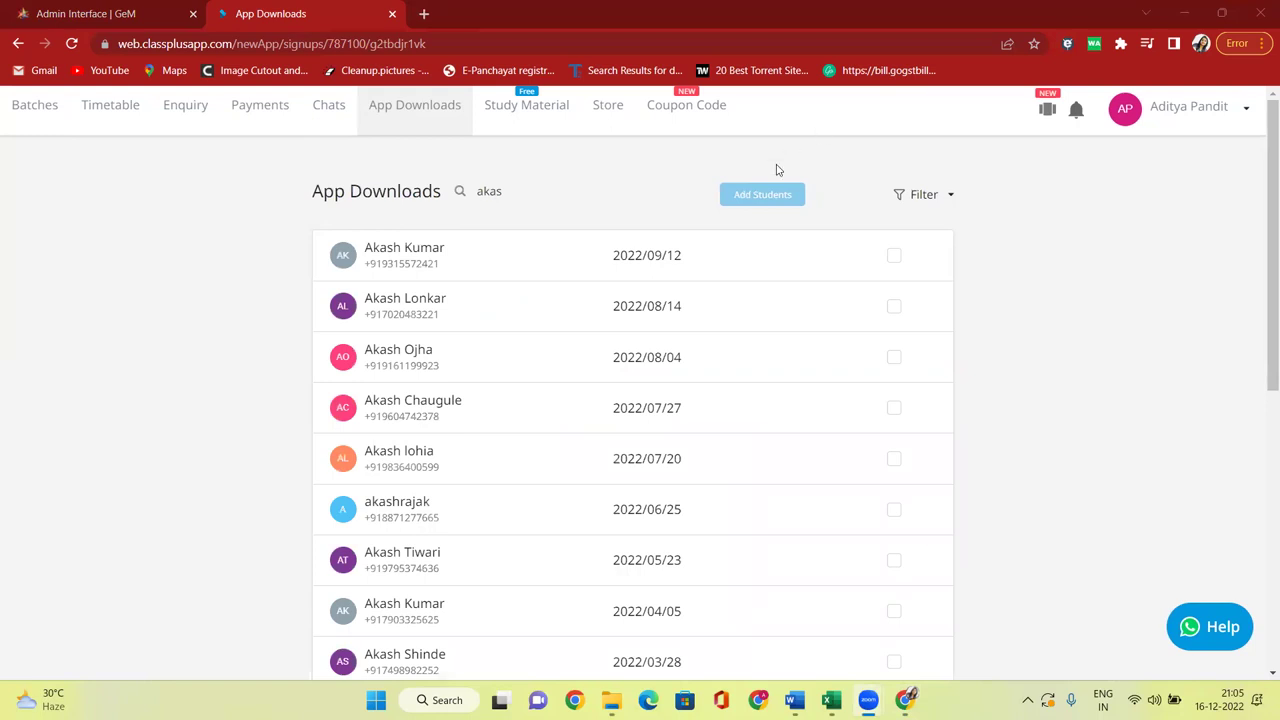
key("ctrl+a")
type("lewalka")
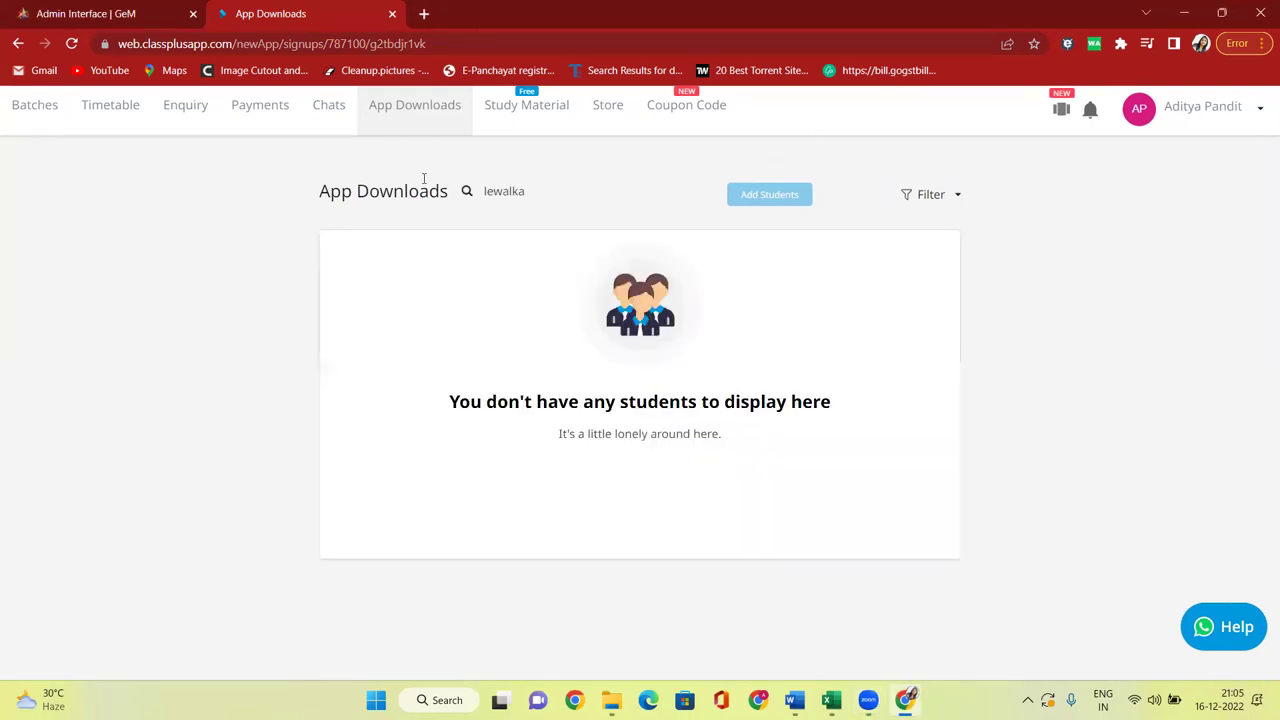
key("BackSpace")
key("BackSpace")
key("BackSpace")
key("BackSpace")
key("BackSpace")
key("BackSpace")
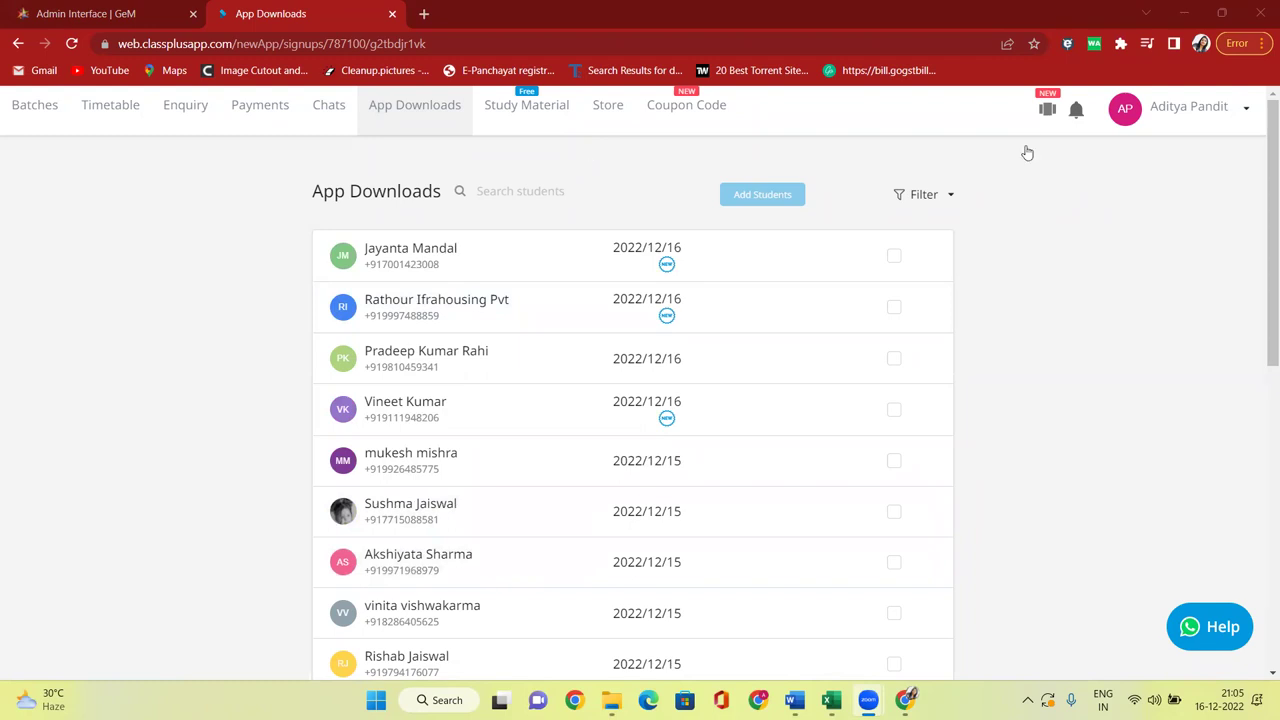
Log out of the GeM Admin Interface and return to the Excel workbook.
left_click(85, 14)
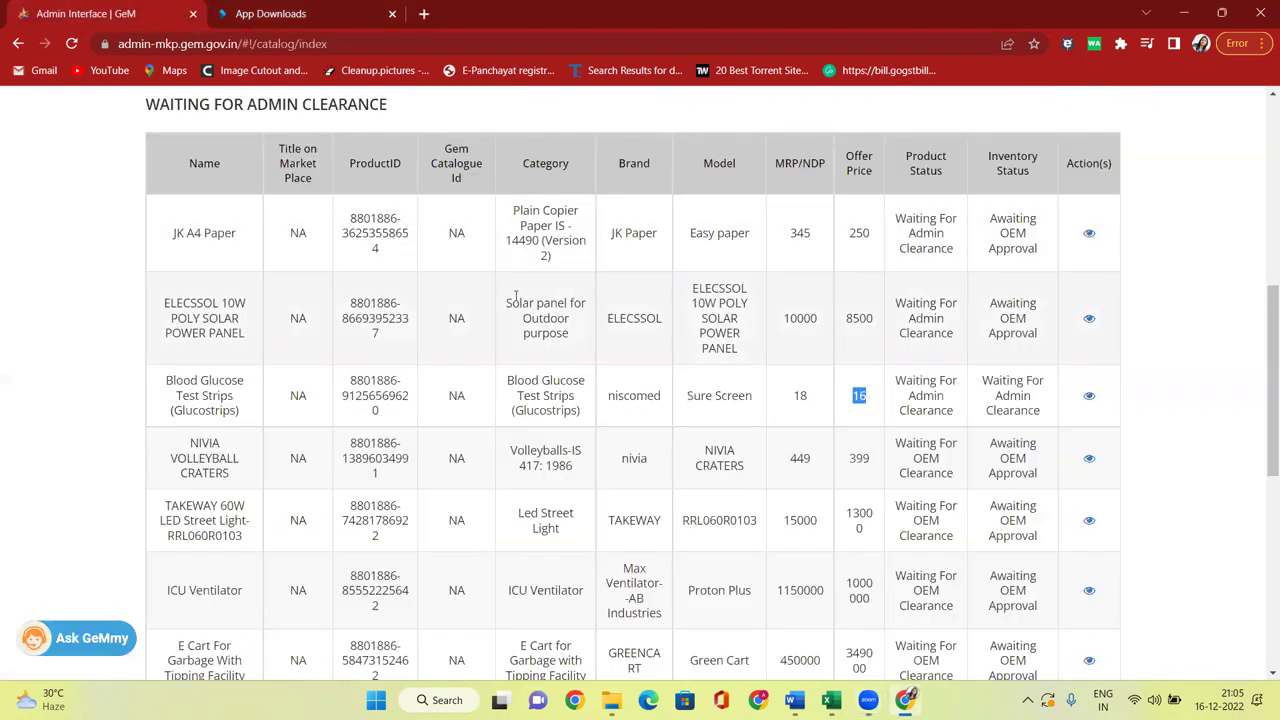
scroll(514, 300, "up", 6)
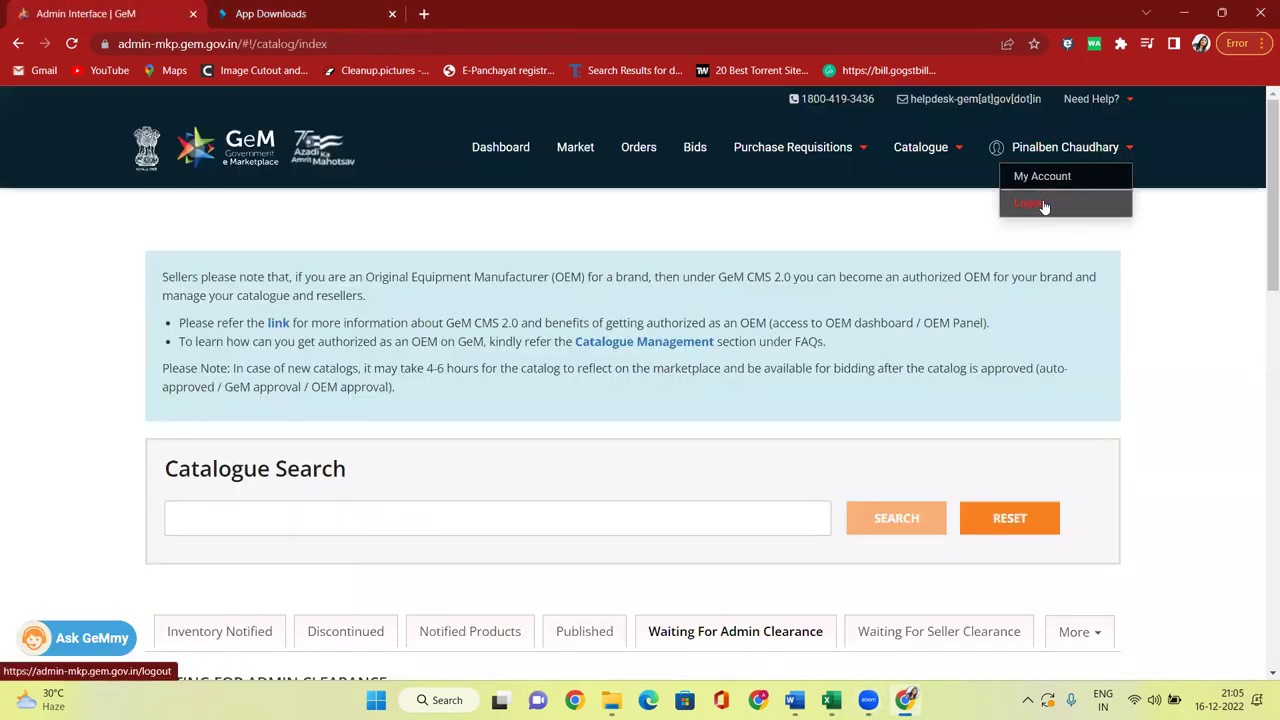
left_click(1038, 204)
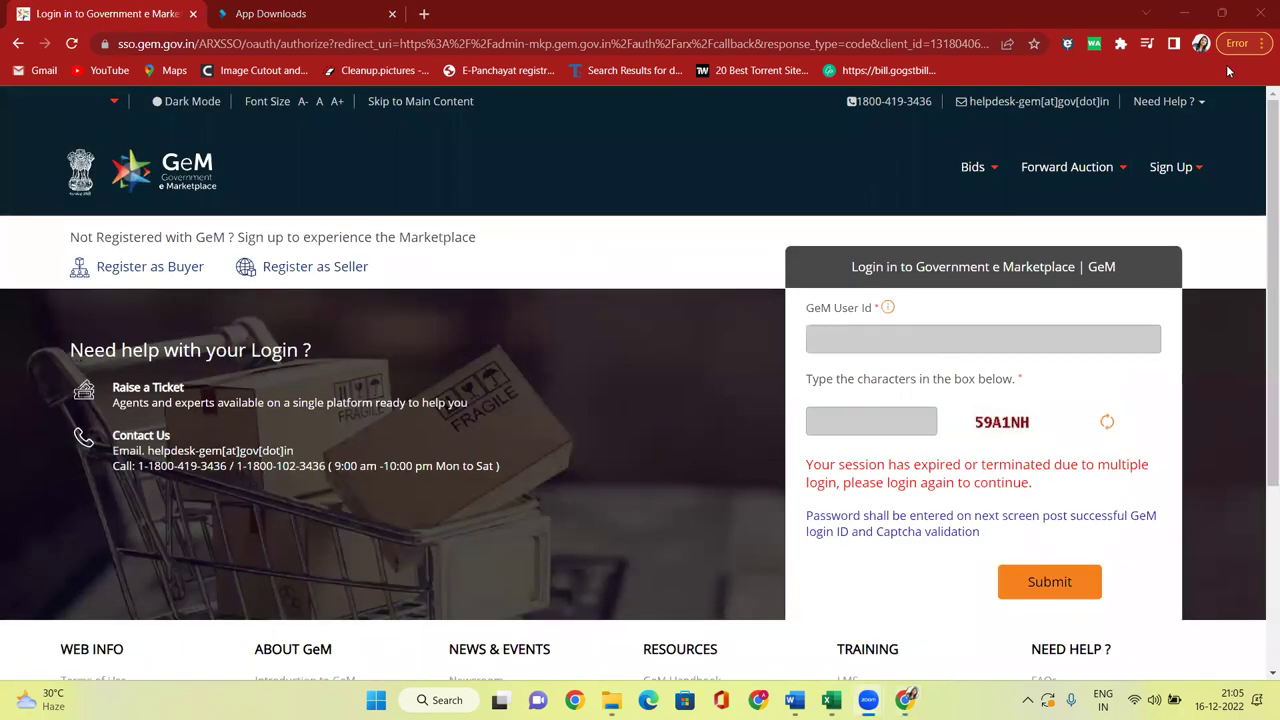
key("alt+Tab")
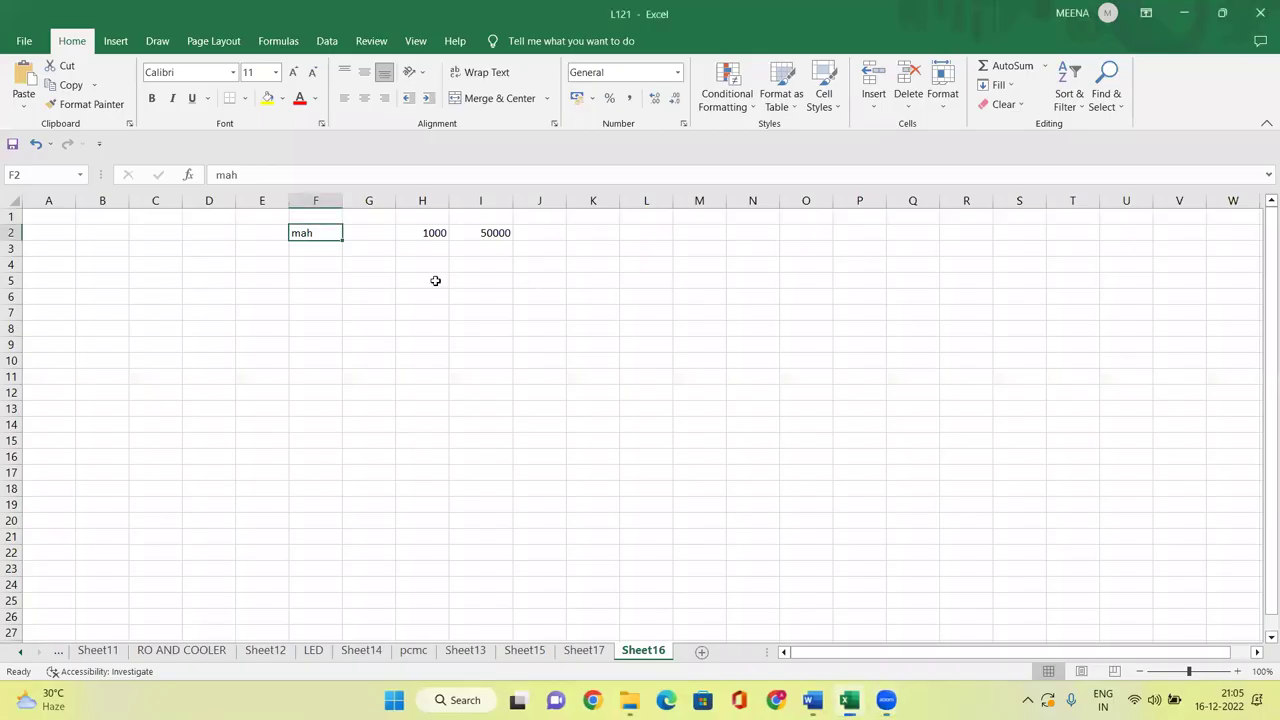
left_click(370, 281)
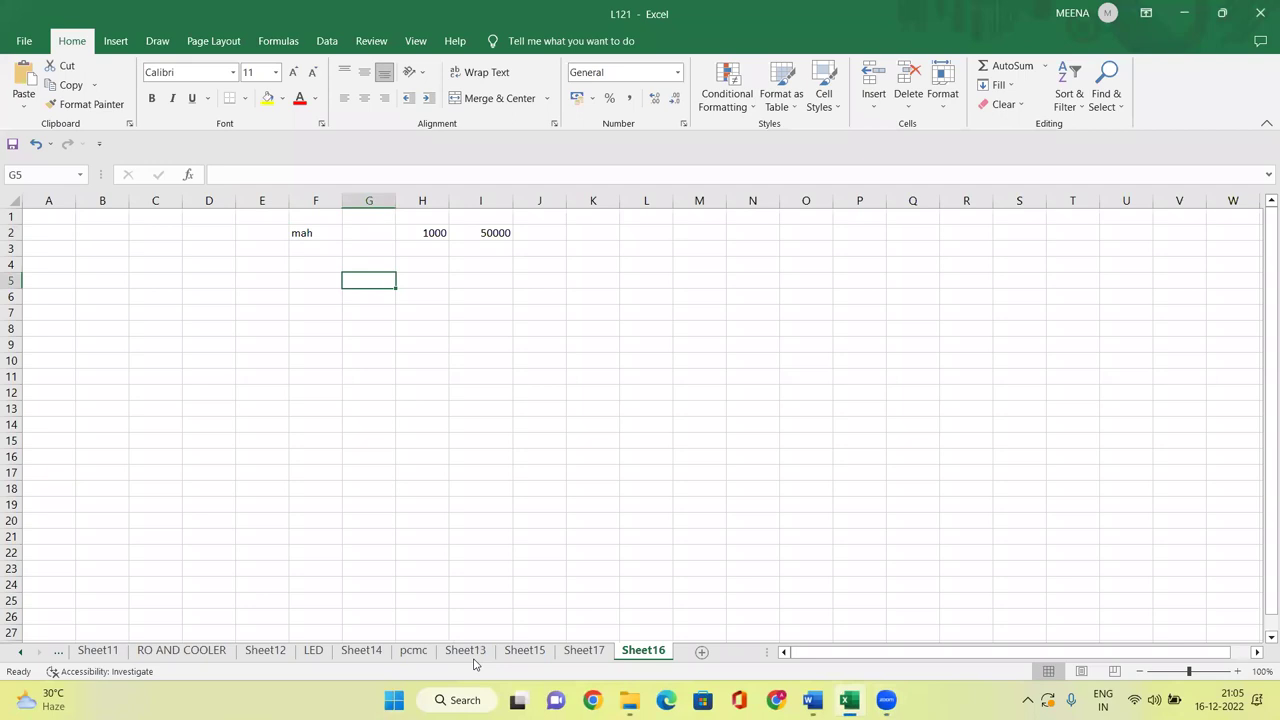
key("alt+Tab")
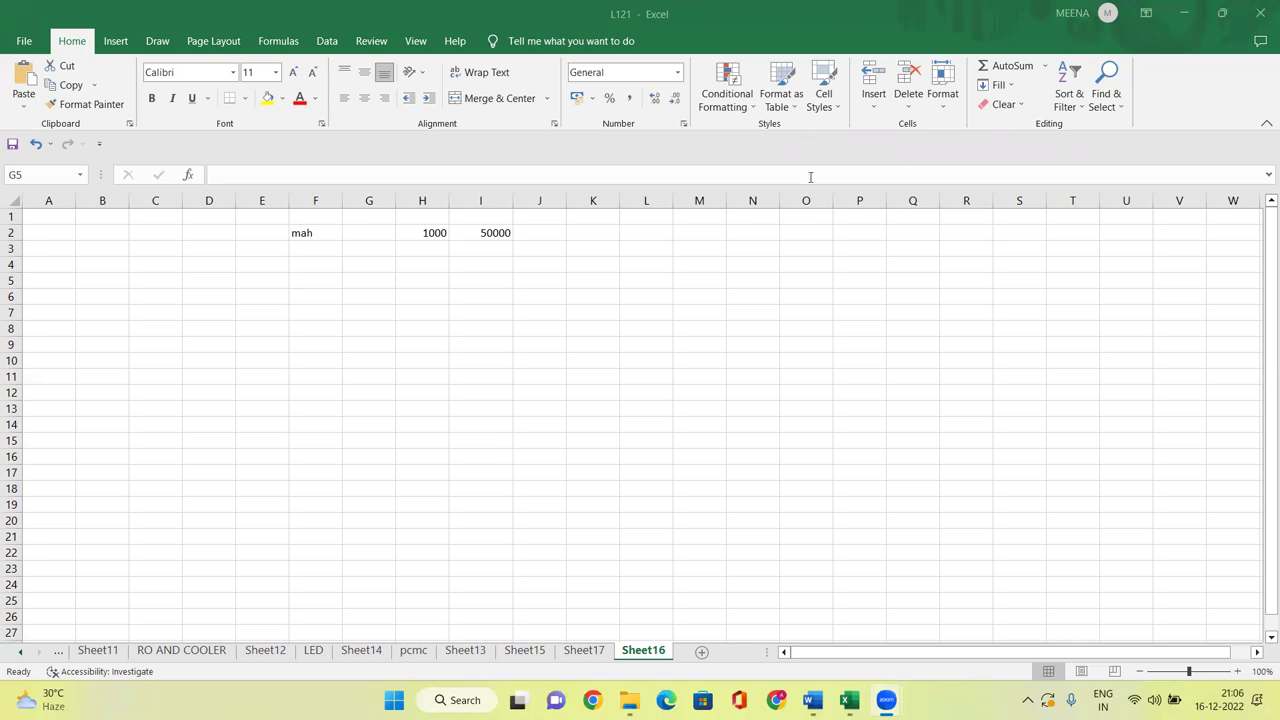
Close Excel saving changes to L121.xlsx, then close the File Explorer window.
left_click(1260, 13)
left_click_drag(584, 287, 372, 247)
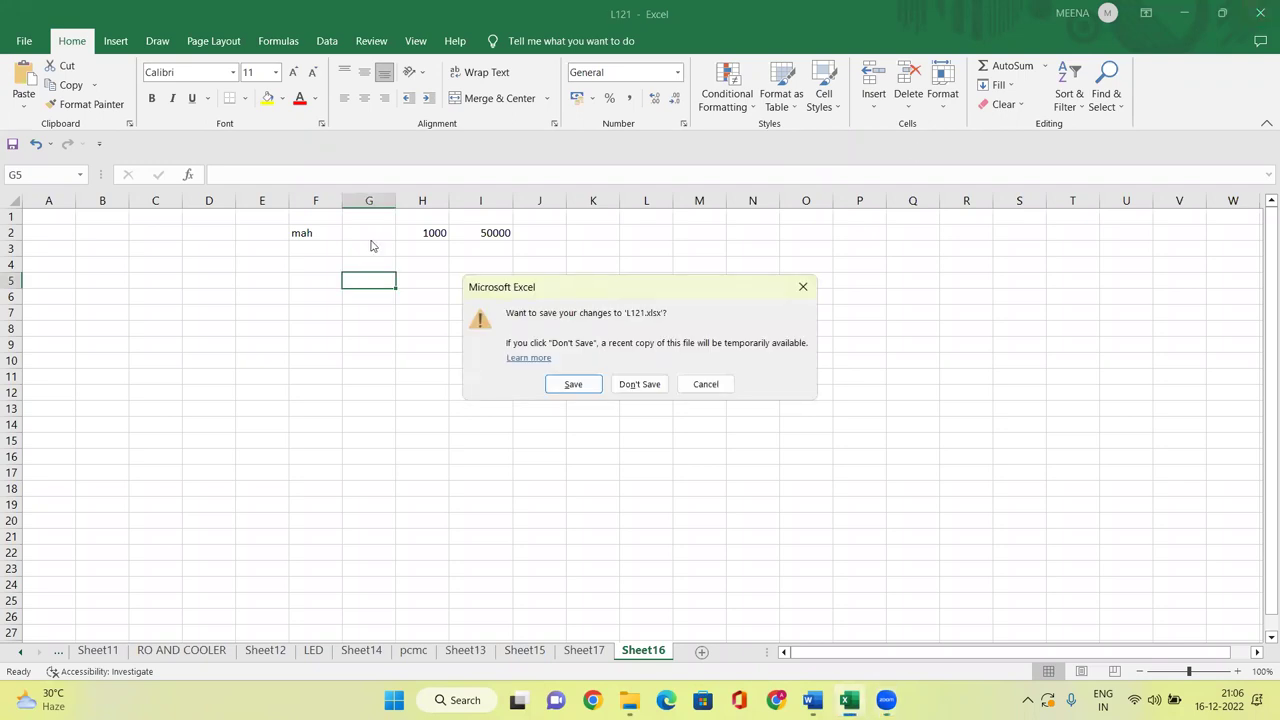
left_click(348, 343)
left_click(1260, 12)
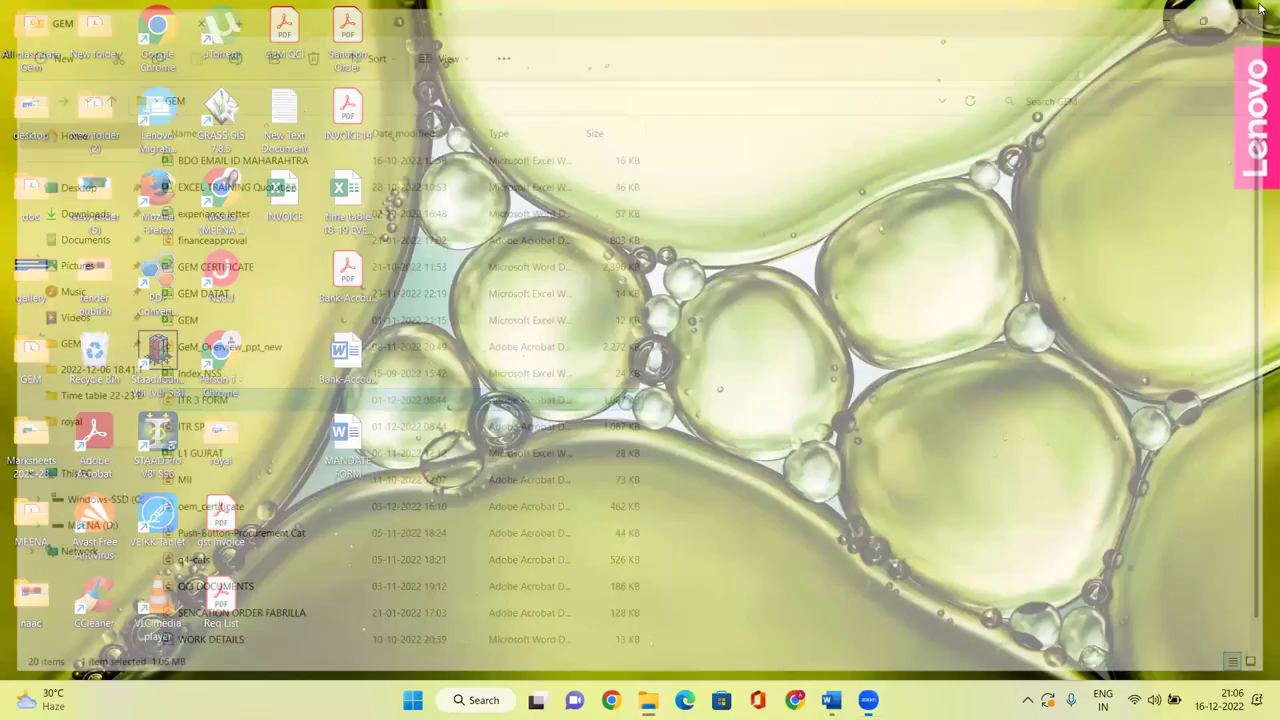